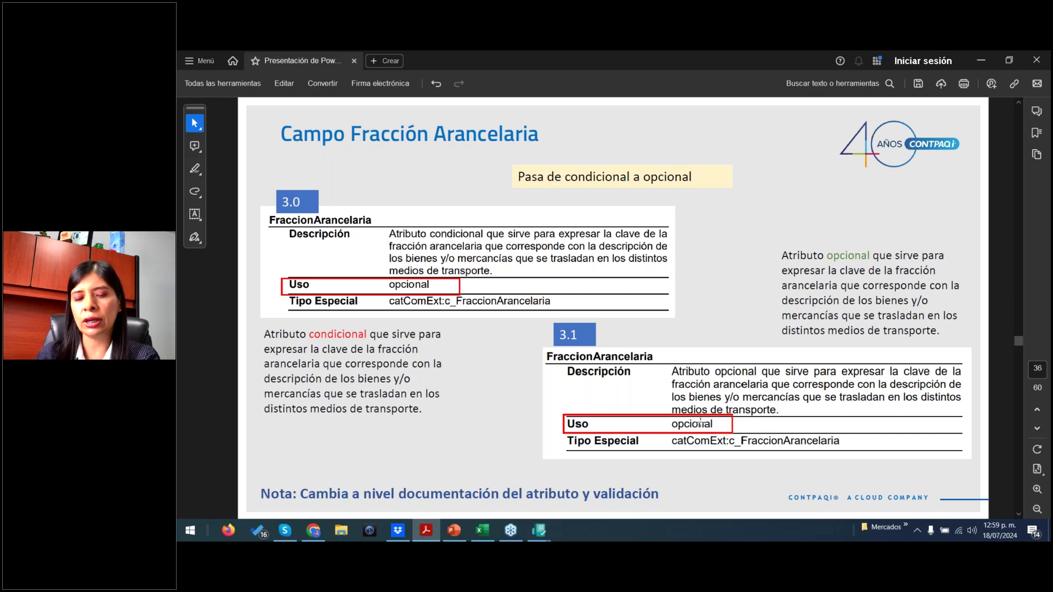
- Compare the Fracción Arancelaria slides on pages 36–38, then advance to the Código bidimensional slide on page 39
scroll(701, 423, "down", 1)
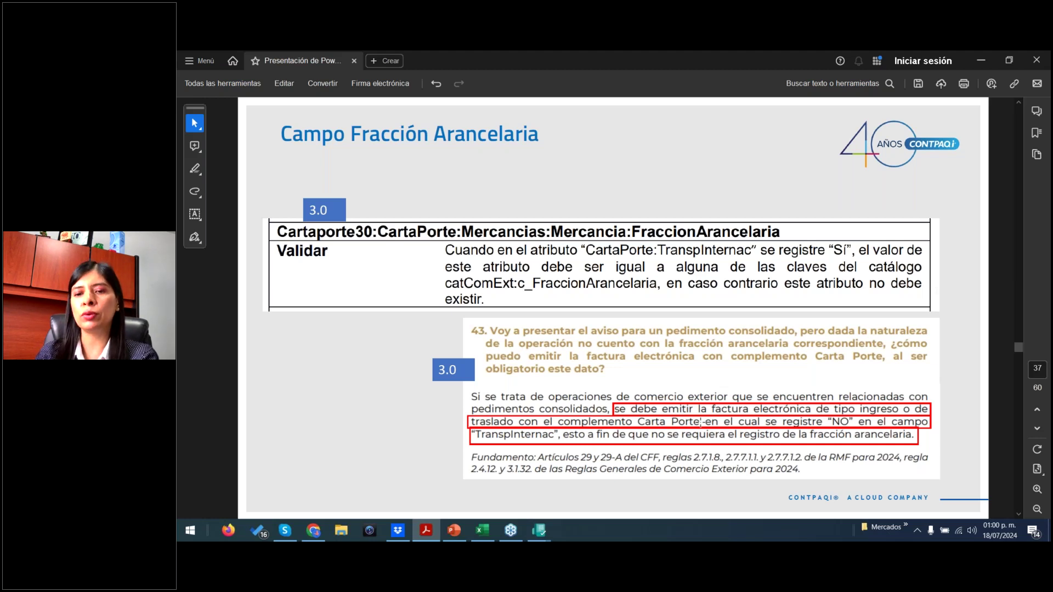
scroll(700, 422, "down", 1)
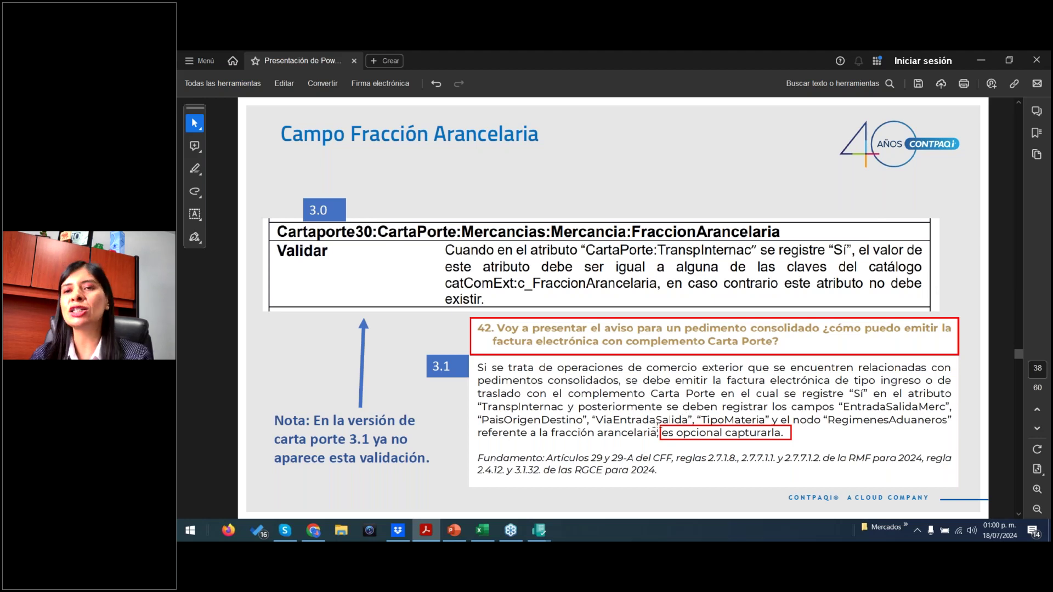
scroll(658, 427, "up", 2)
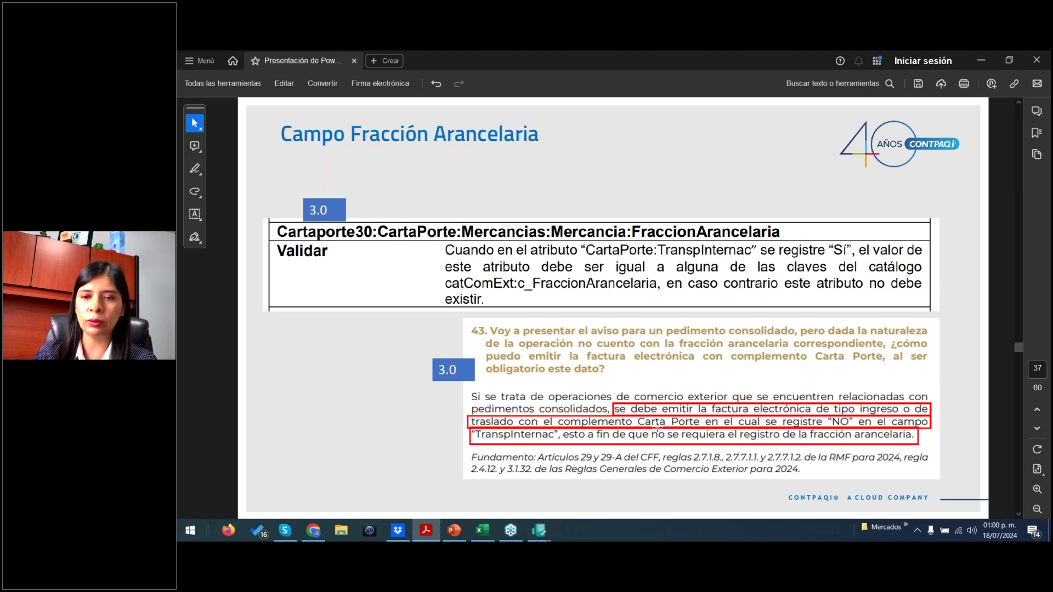
scroll(657, 428, "down", 1)
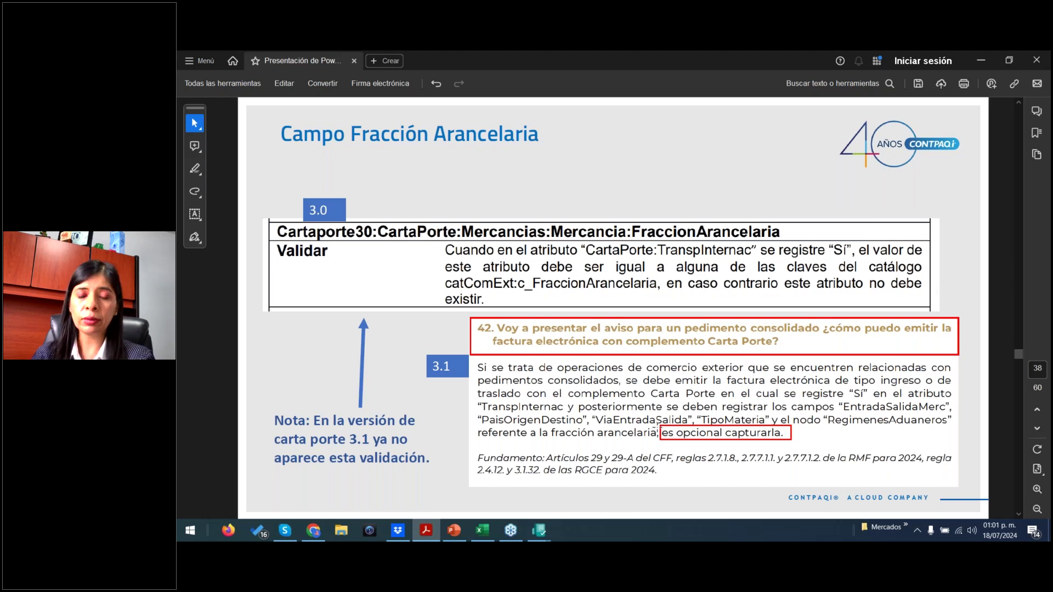
key("Right")
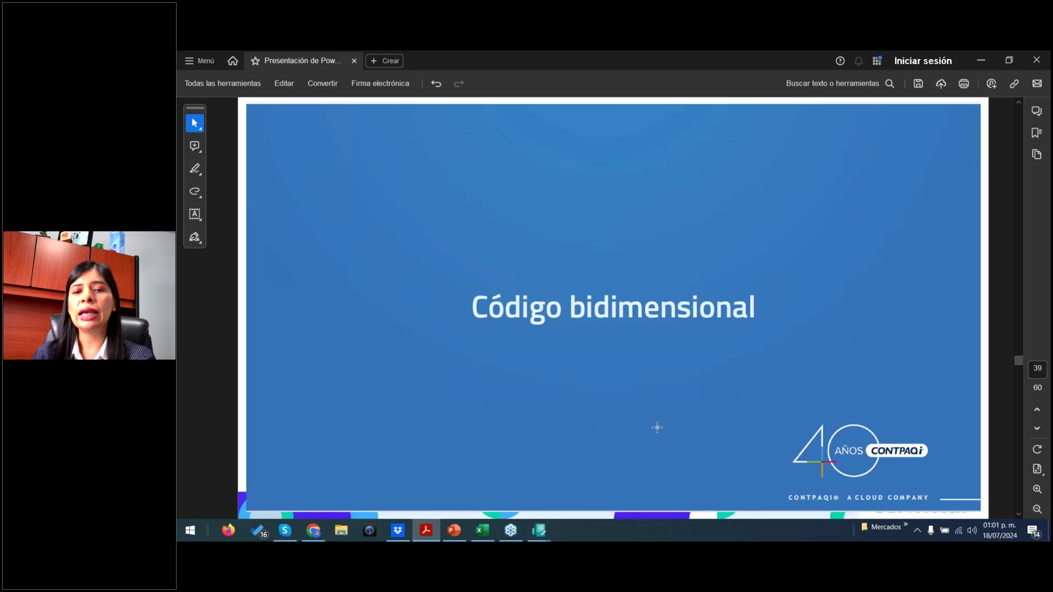
- Highlight the 32 (version 3.0) and 36 (version 3.1) IdCCP character counts
key("Left")
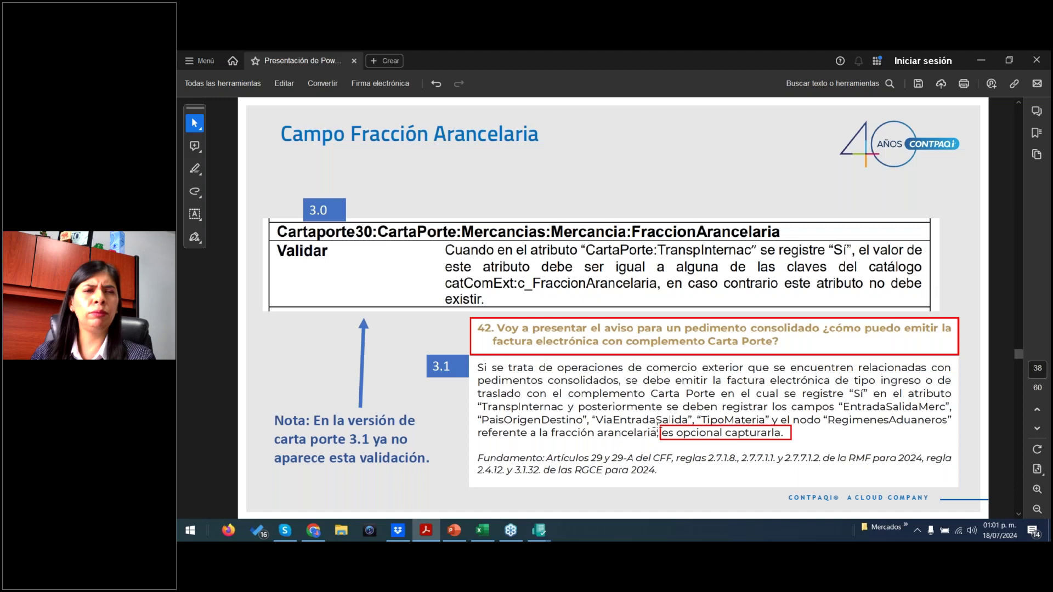
key("Right")
key("Right")
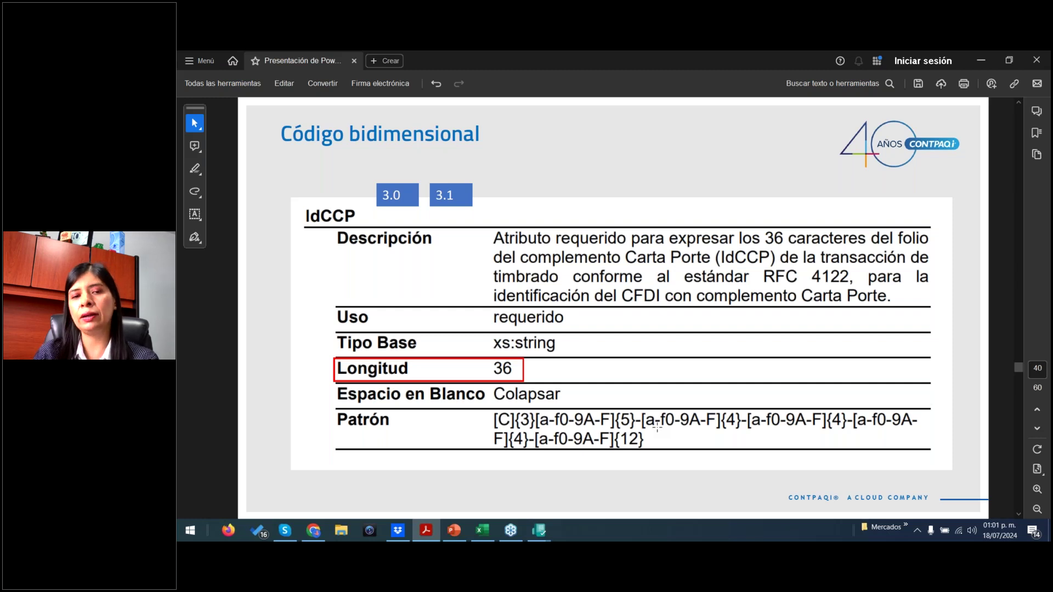
scroll(657, 427, "down", 1)
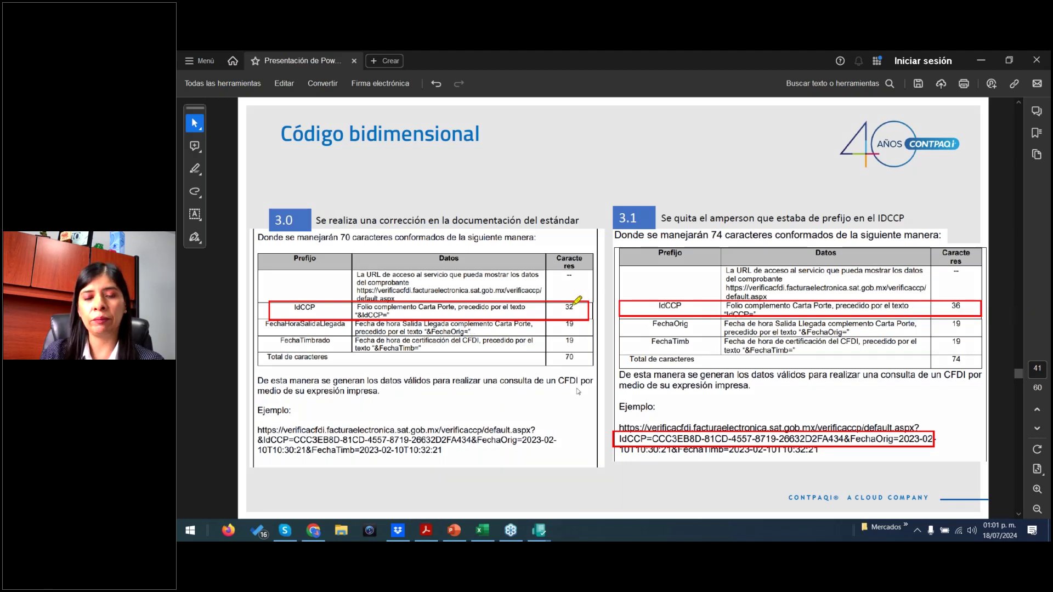
mouse_move(577, 300)
left_mouse_down()
mouse_move(569, 308)
mouse_move(575, 300)
left_mouse_up()
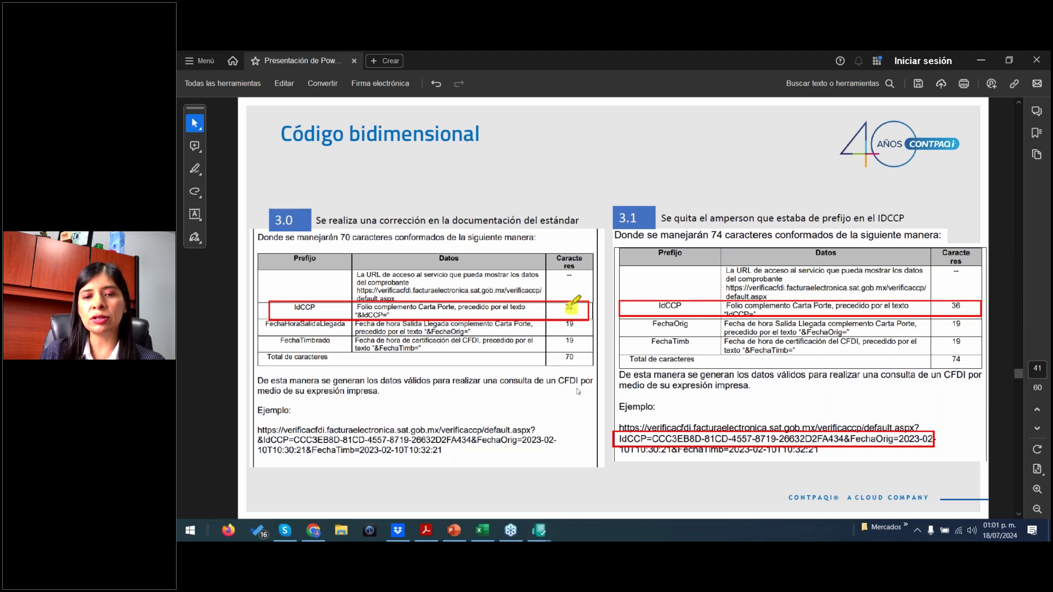
left_click_drag(957, 299, 958, 300)
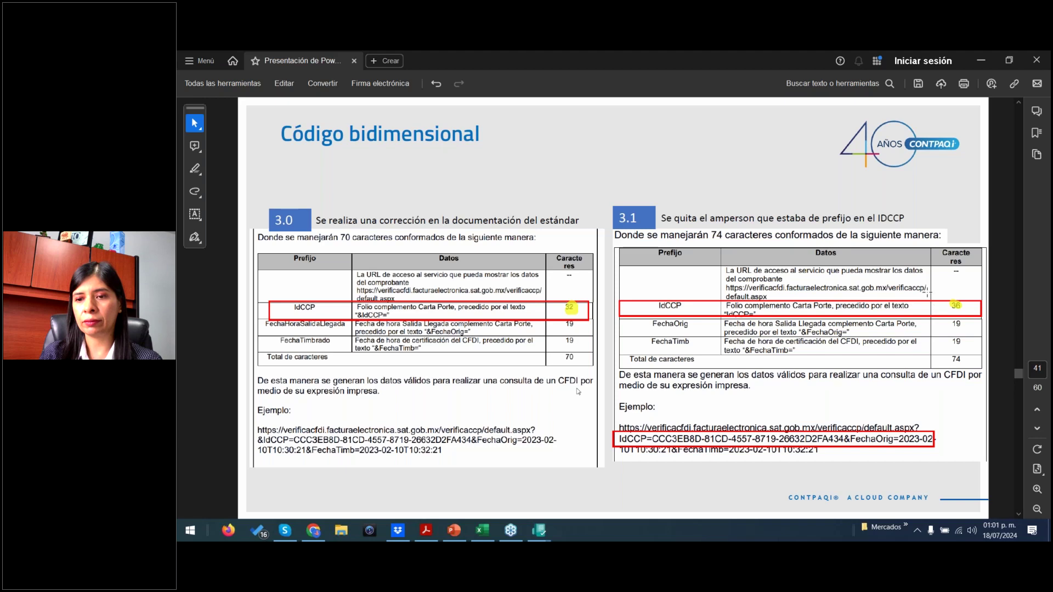
left_click(757, 360)
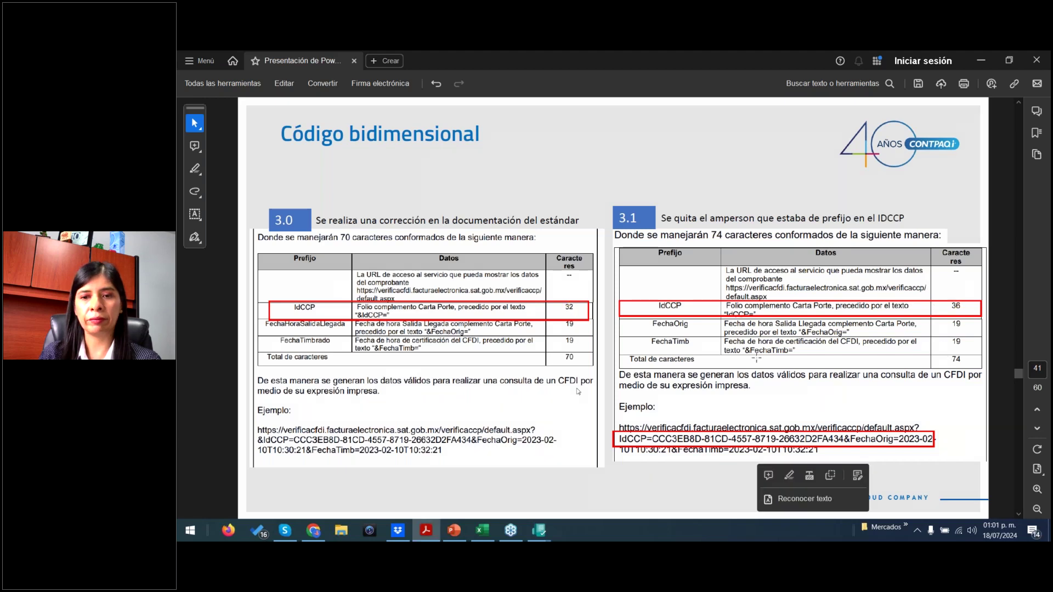
- Advance to the version 3.0/3.1 compatibility slide on page 45, then switch to CONTPAQi
key("Right")
key("Right")
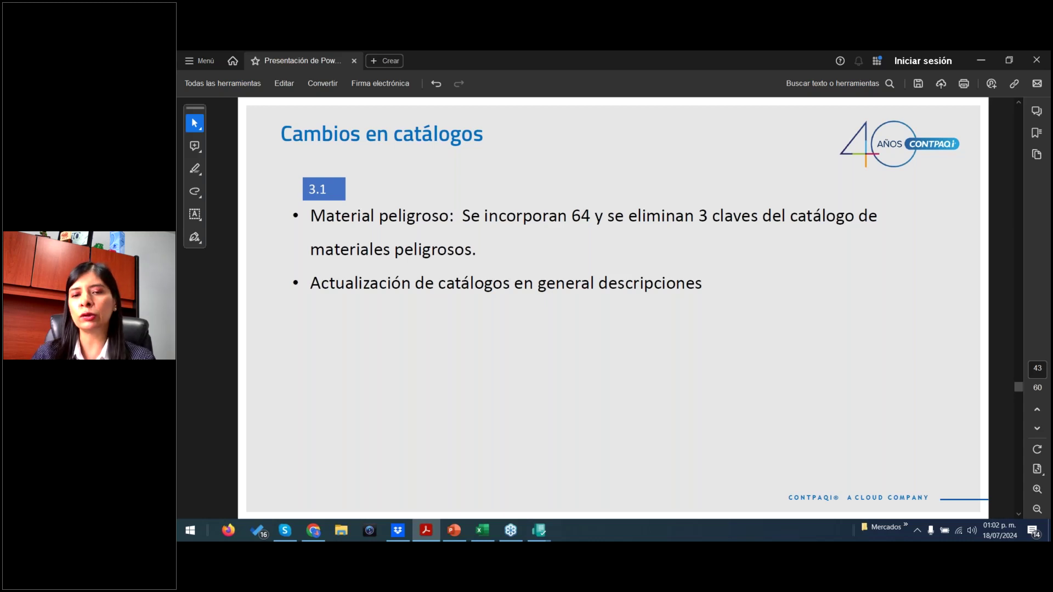
key("Right")
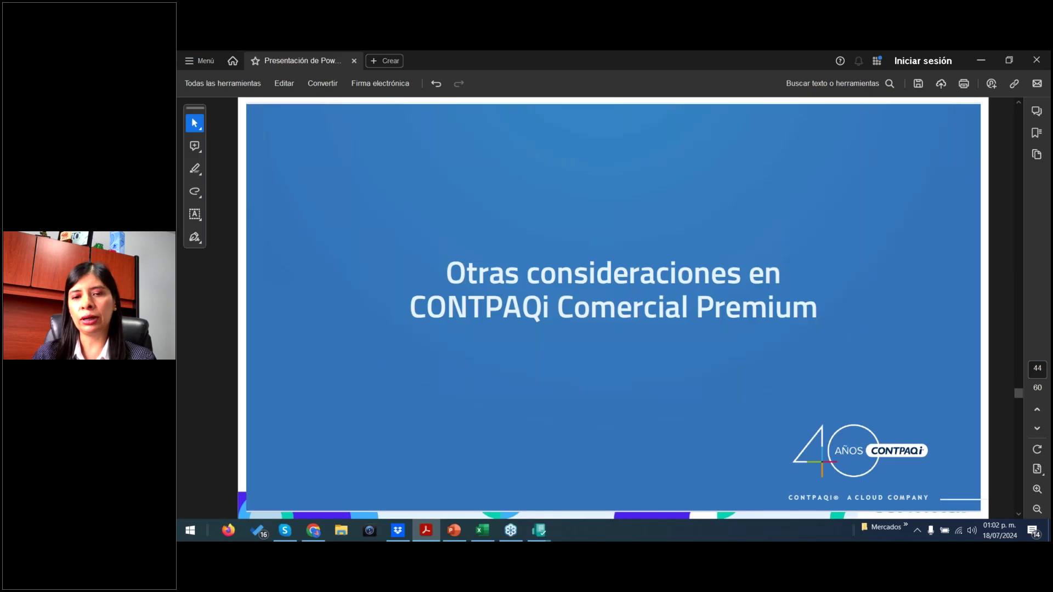
key("Right")
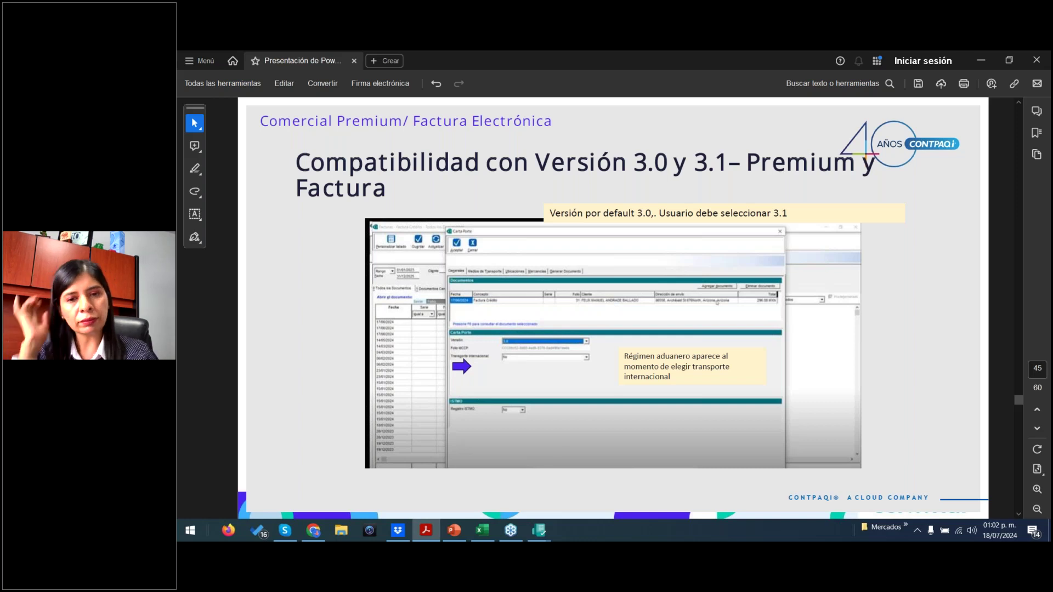
key("alt+Tab")
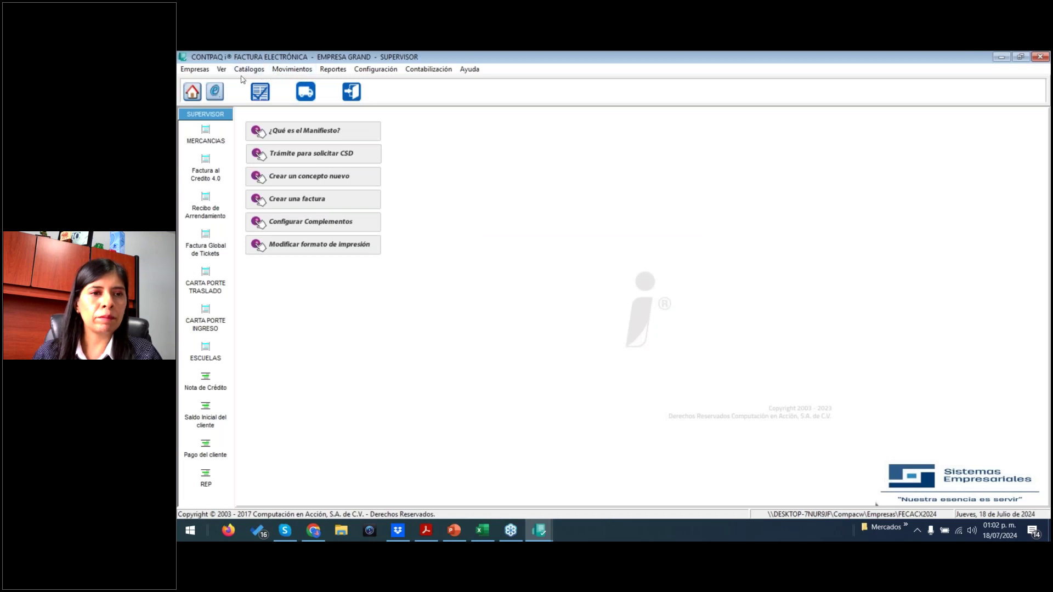
- Try a Carta Porte capture in EMPRESA GRAND, dismissing the pnlContenedoresContenedores error and closing it
left_click(292, 70)
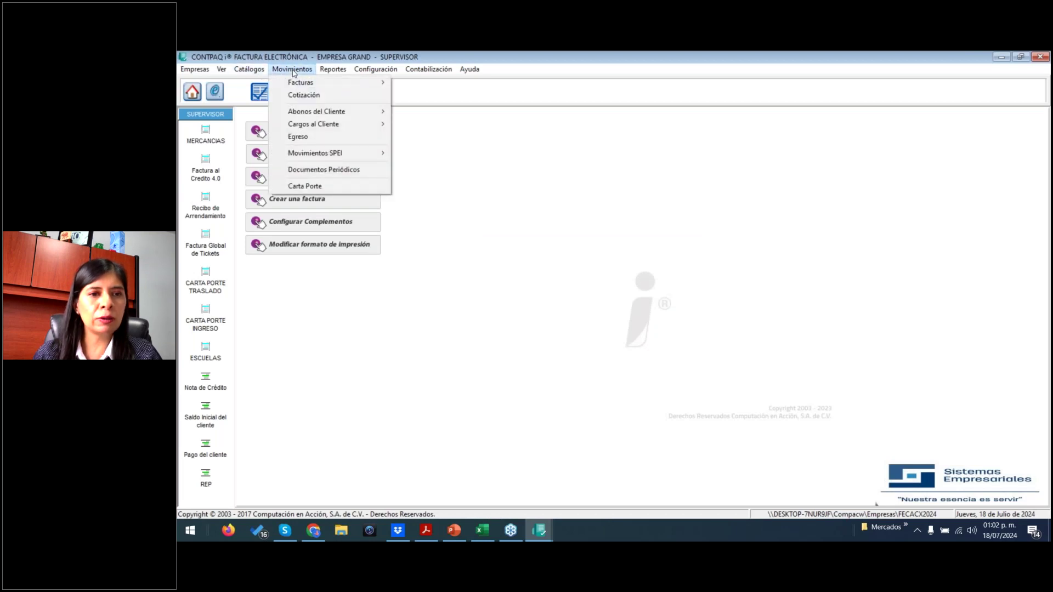
left_click(321, 186)
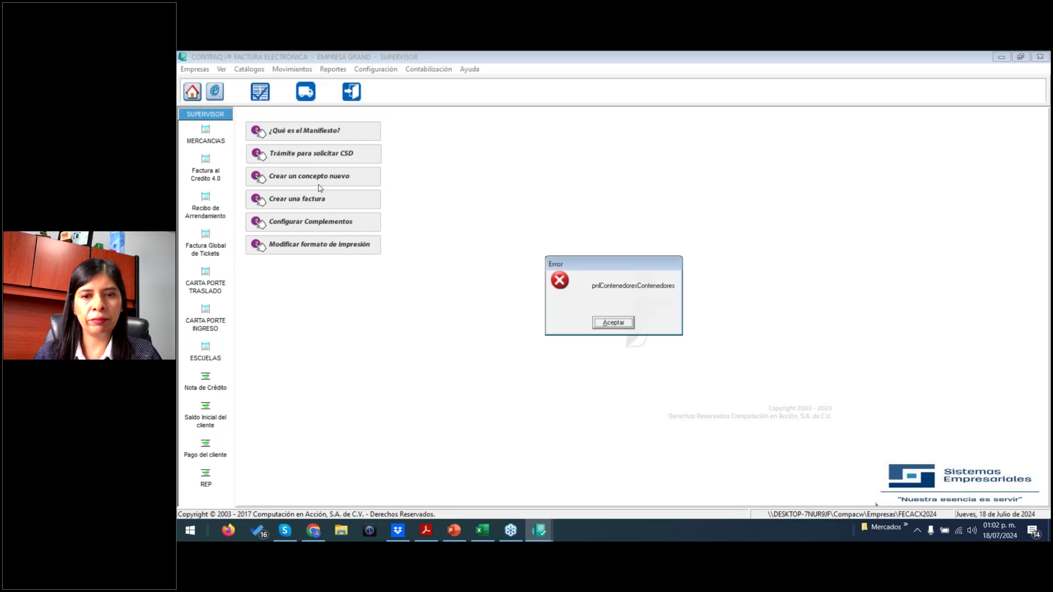
left_click(603, 328)
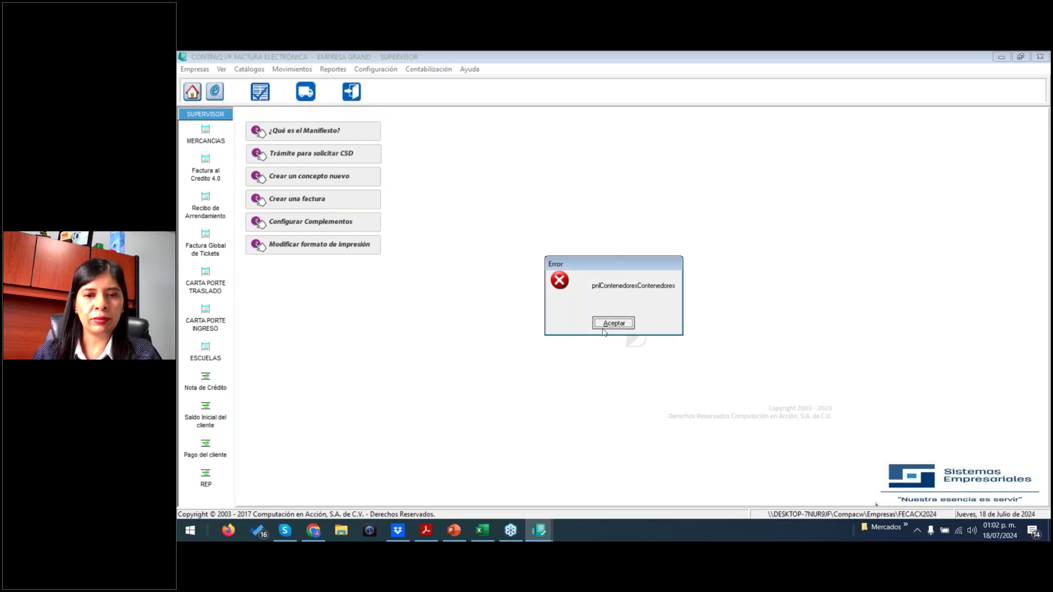
left_click(359, 100)
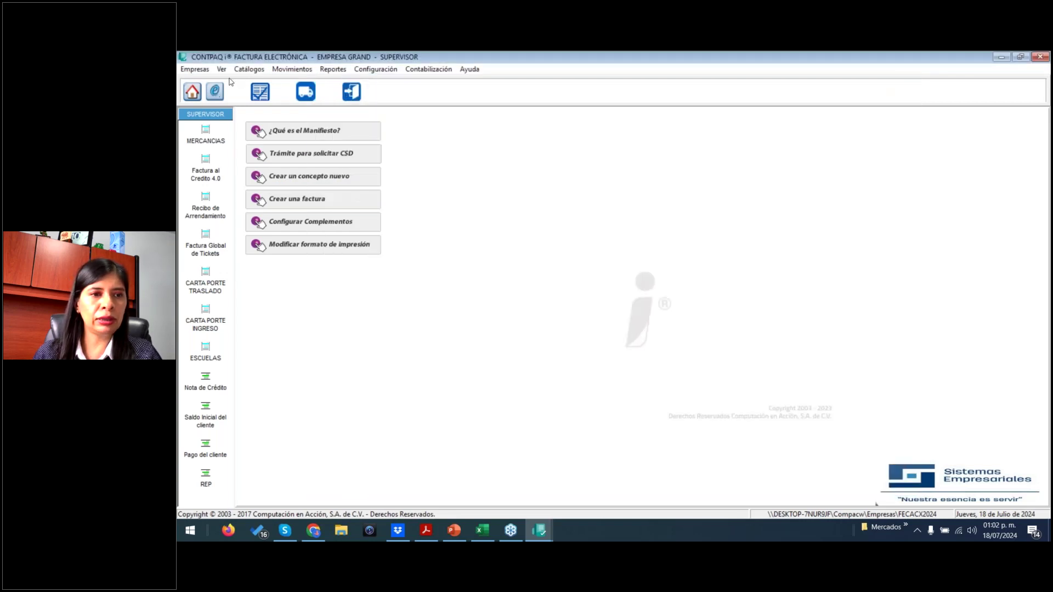
- Open COMERCIALIZADORA UNIVERSAL DE XALAPA and open and close a carta porte document there
left_click(215, 91)
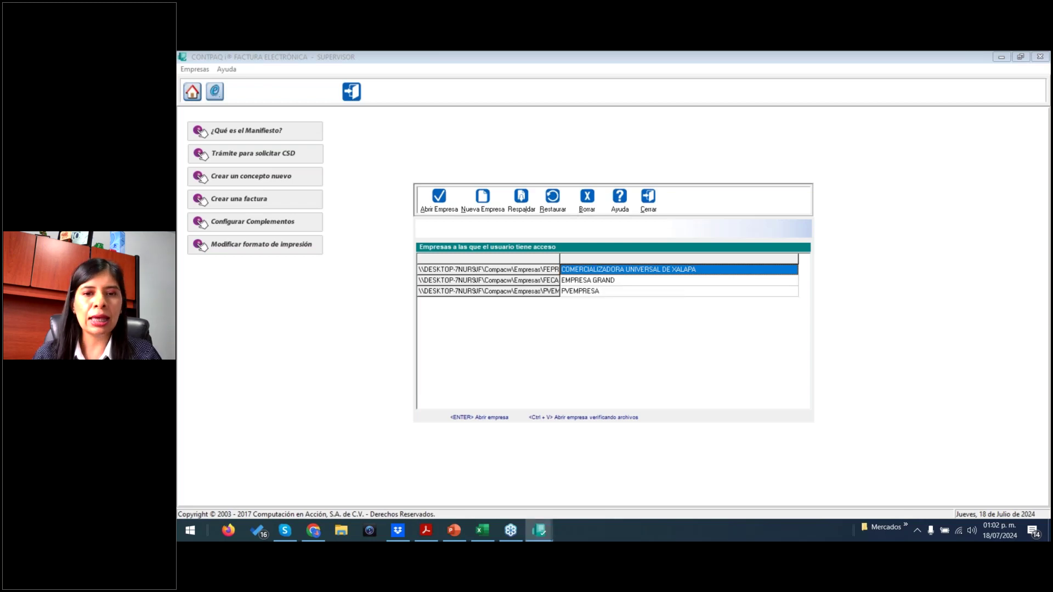
key("Return")
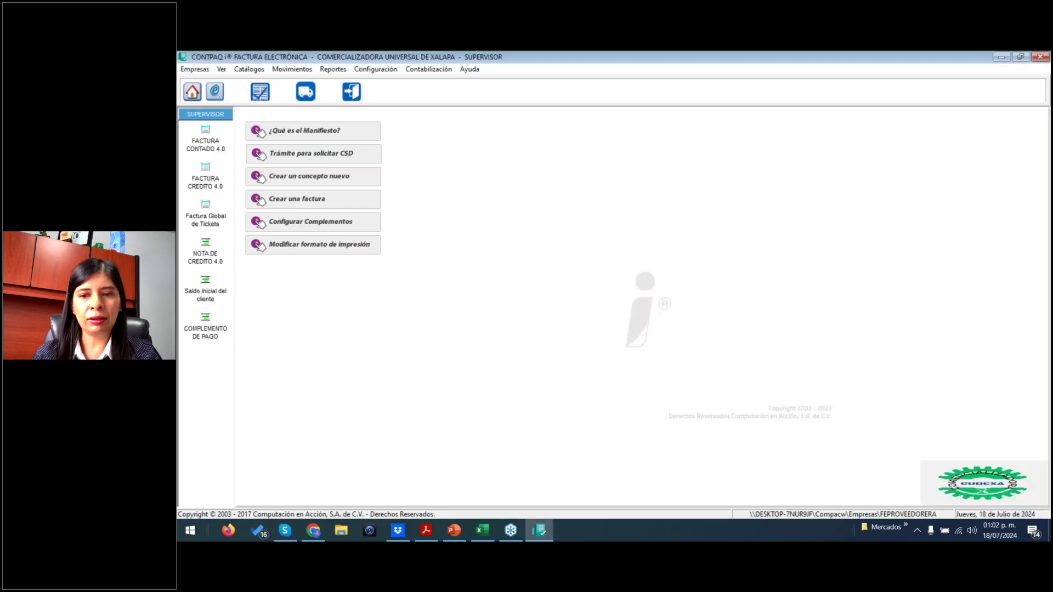
left_click(308, 93)
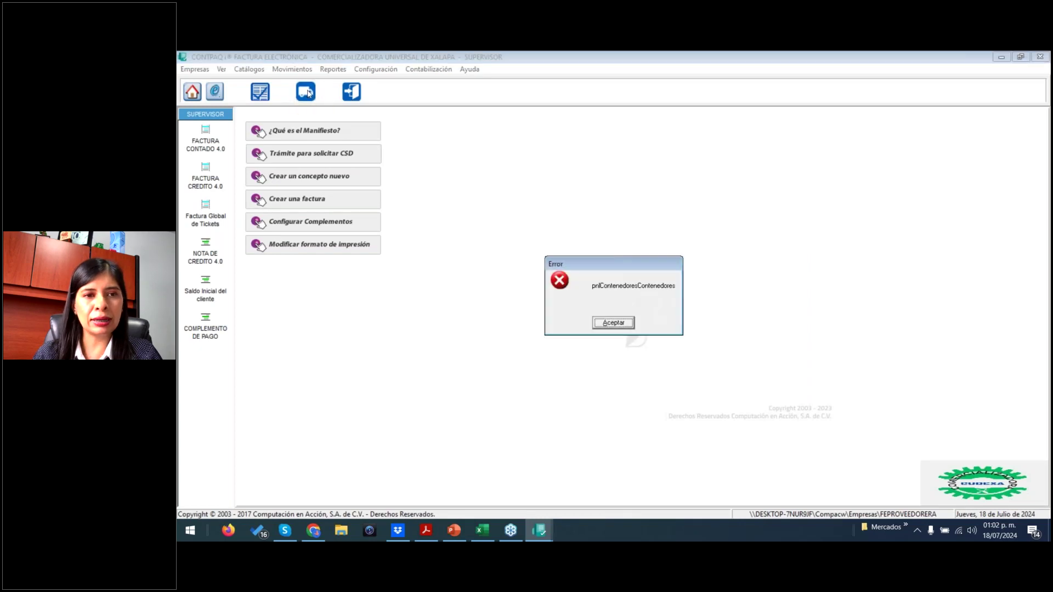
left_click(613, 323)
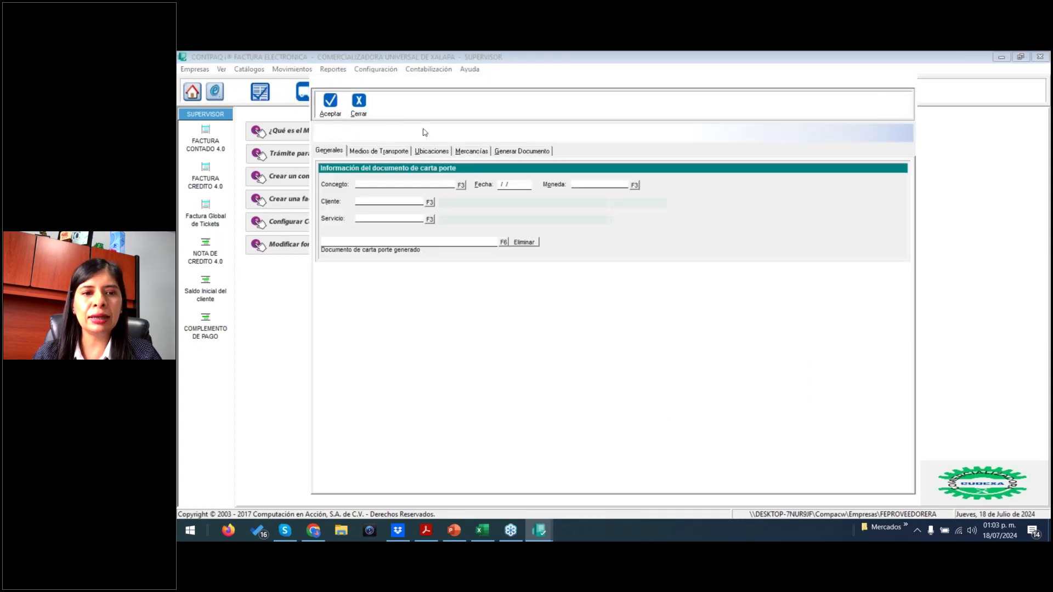
left_click(505, 243)
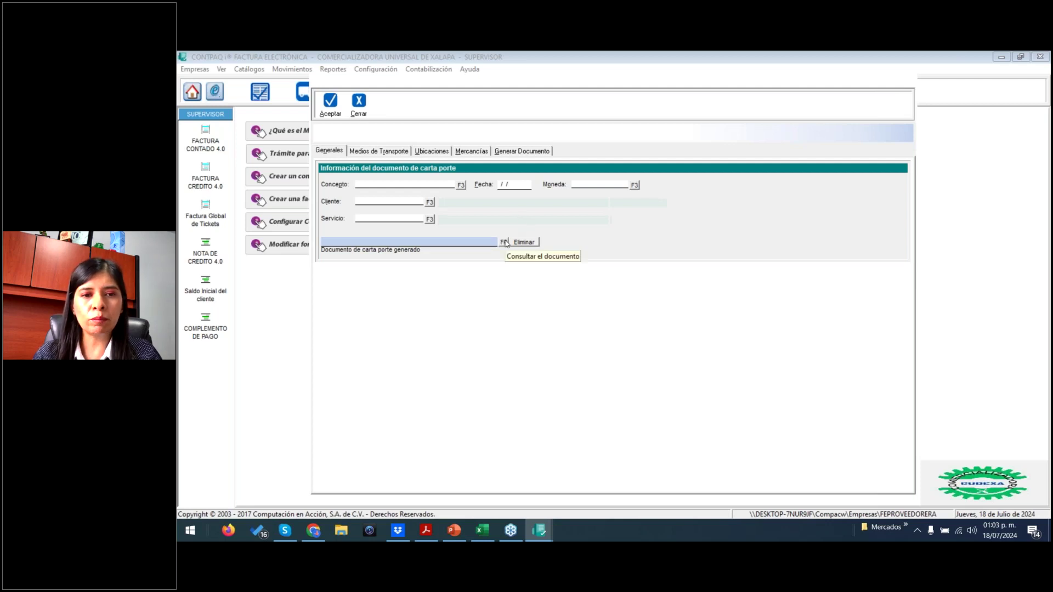
left_click(359, 107)
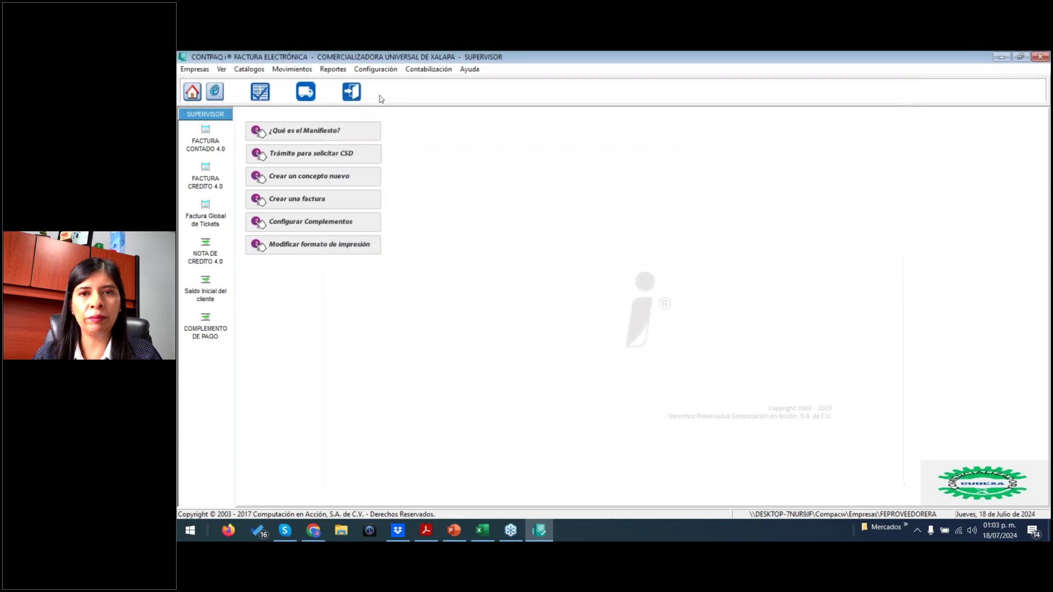
- View the program's version and licence details in the Help information window
left_click(473, 70)
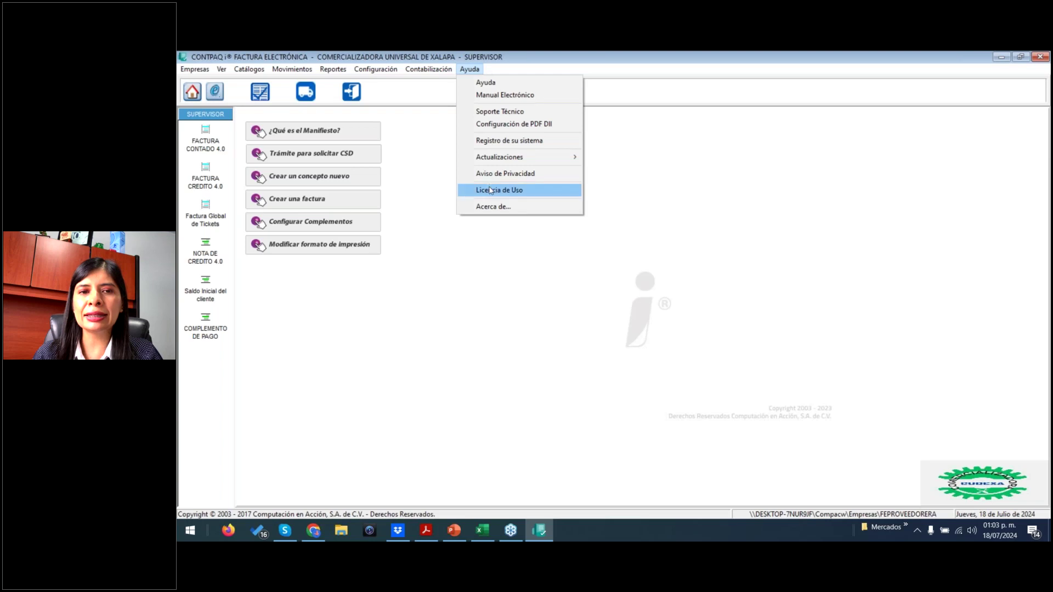
left_click(490, 206)
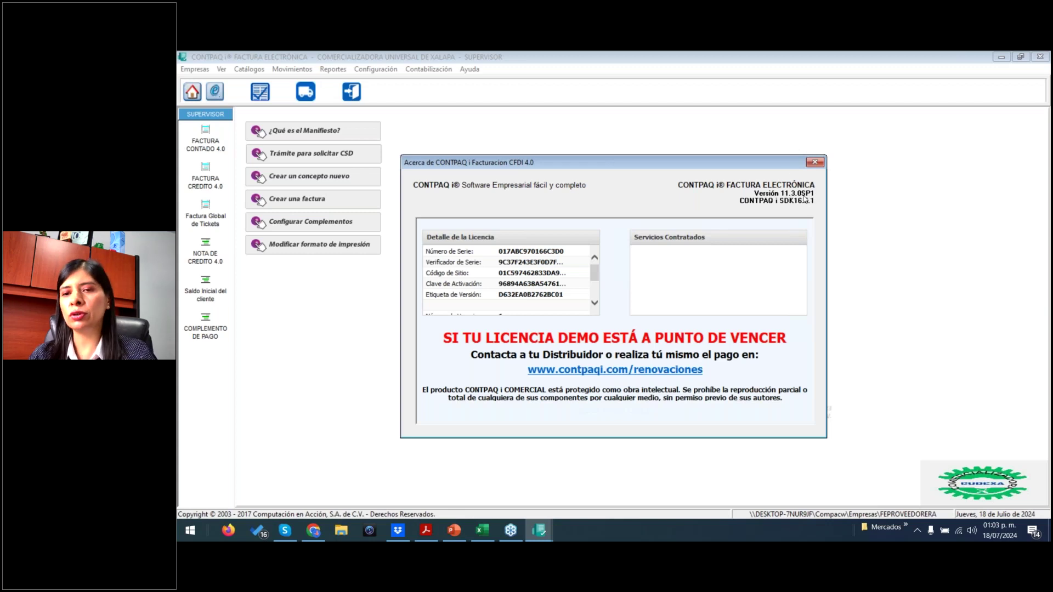
left_click(816, 162)
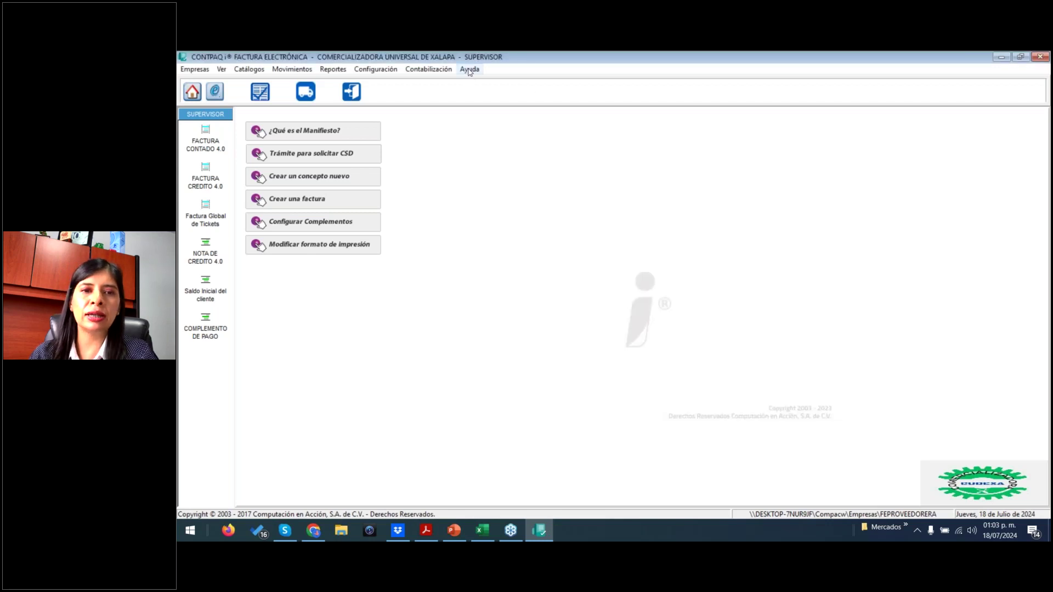
- Close the company, browse the Help options, quit CONTPAQi and return to the Acrobat slides
left_click(195, 69)
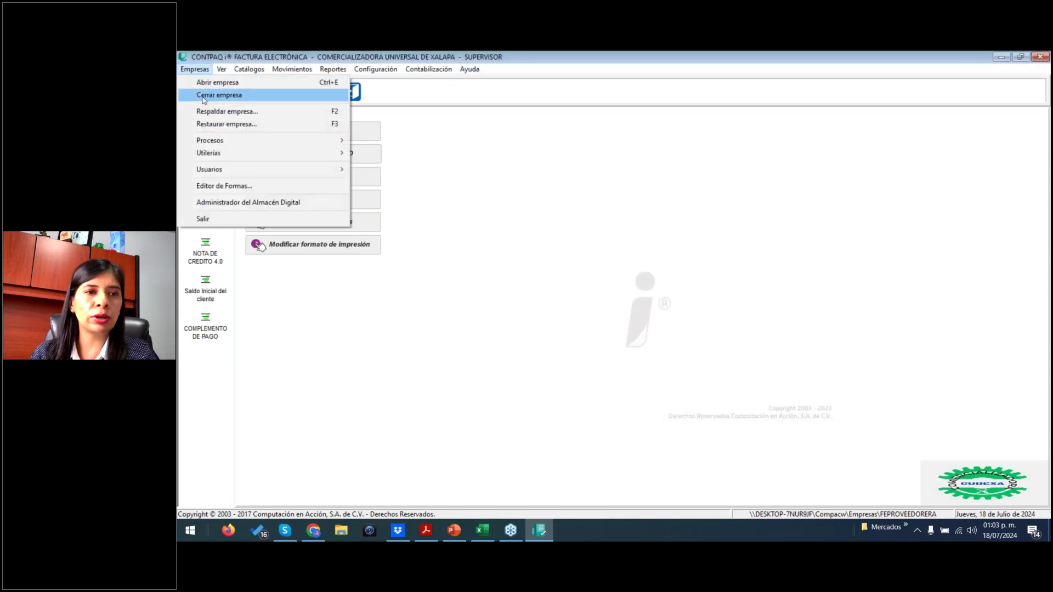
left_click(219, 95)
left_click(226, 69)
mouse_move(265, 158)
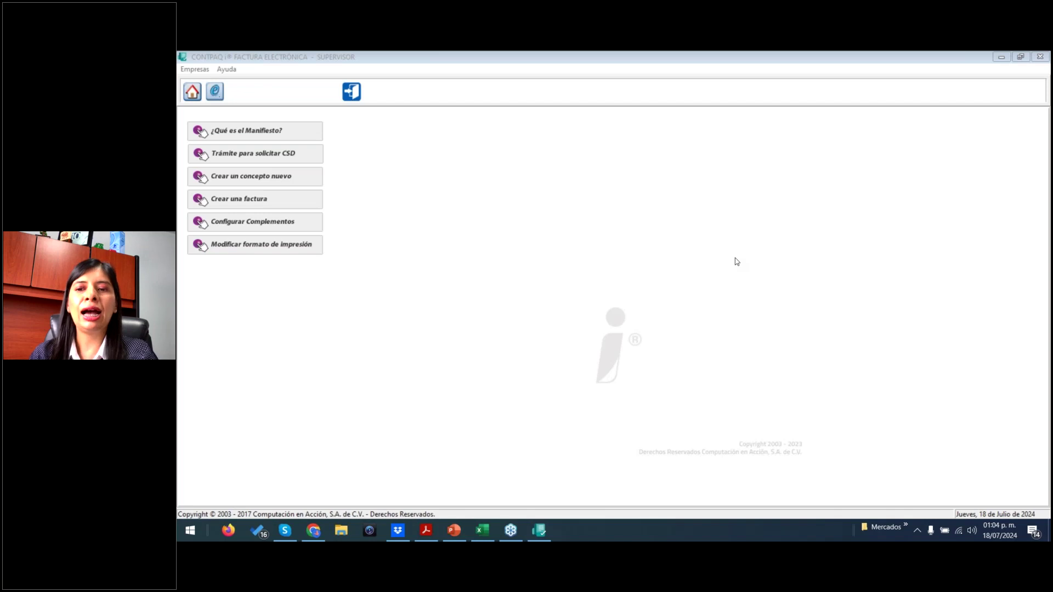
left_click(1040, 56)
left_click(529, 374)
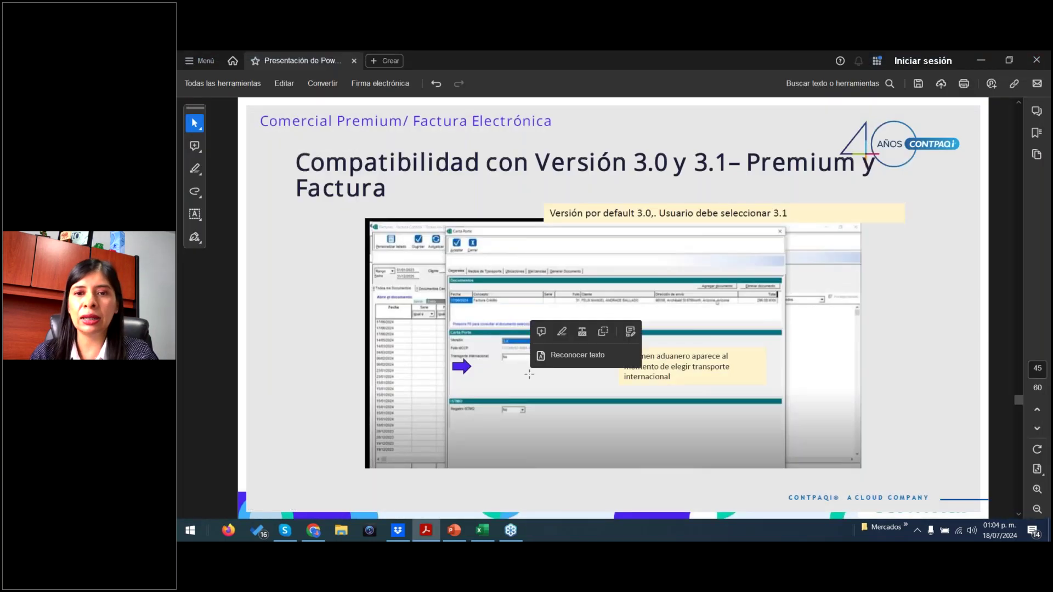
- Page from slide 45 through the maritime container and customs slides, back to slide 50, then show the desktop
key("Page_Down")
key("Page_Down")
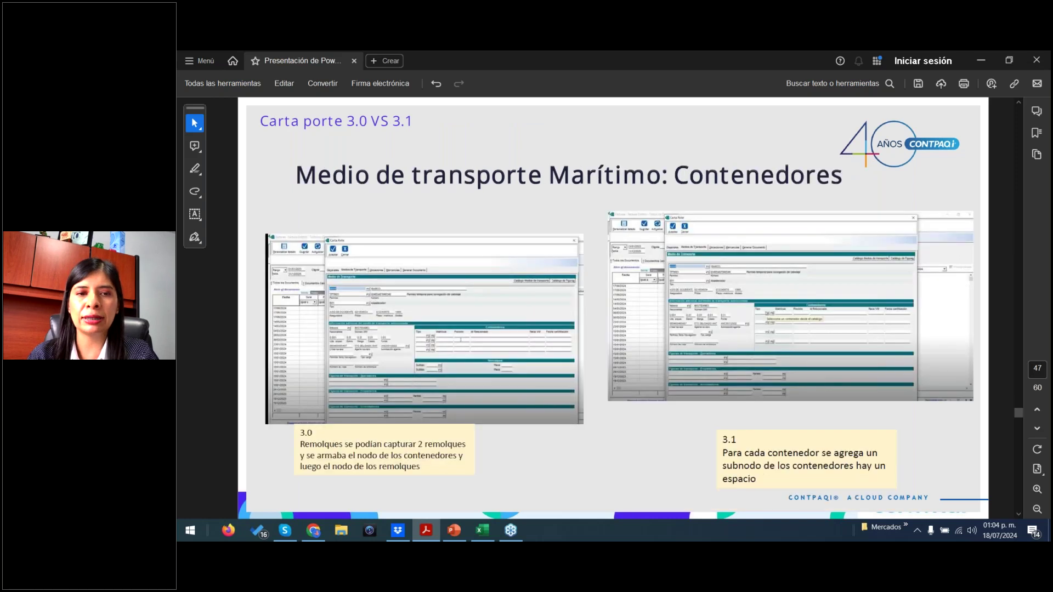
key("Page_Down")
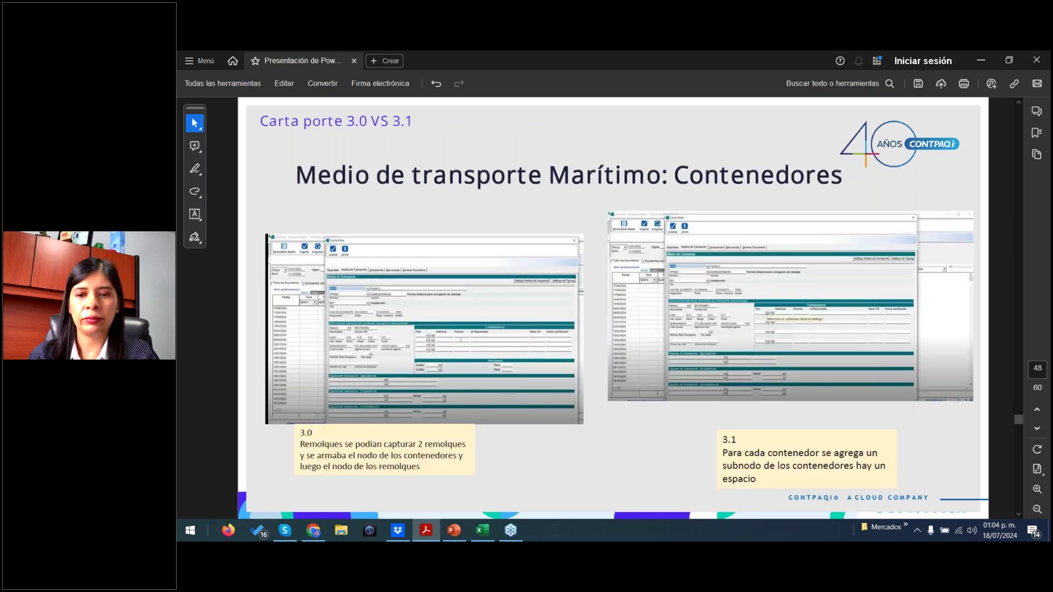
key("Page_Down")
key("Page_Down")
key("Page_Down")
key("Page_Down")
key("Page_Down")
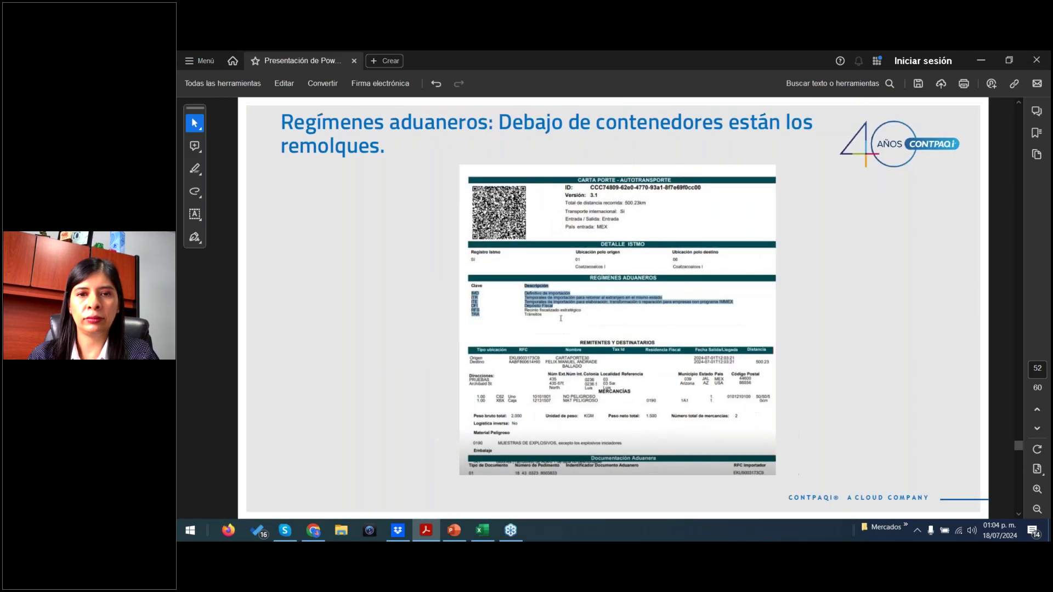
key("Page_Down")
key("Page_Up")
key("Page_Up")
key("Page_Up")
key("Page_Up")
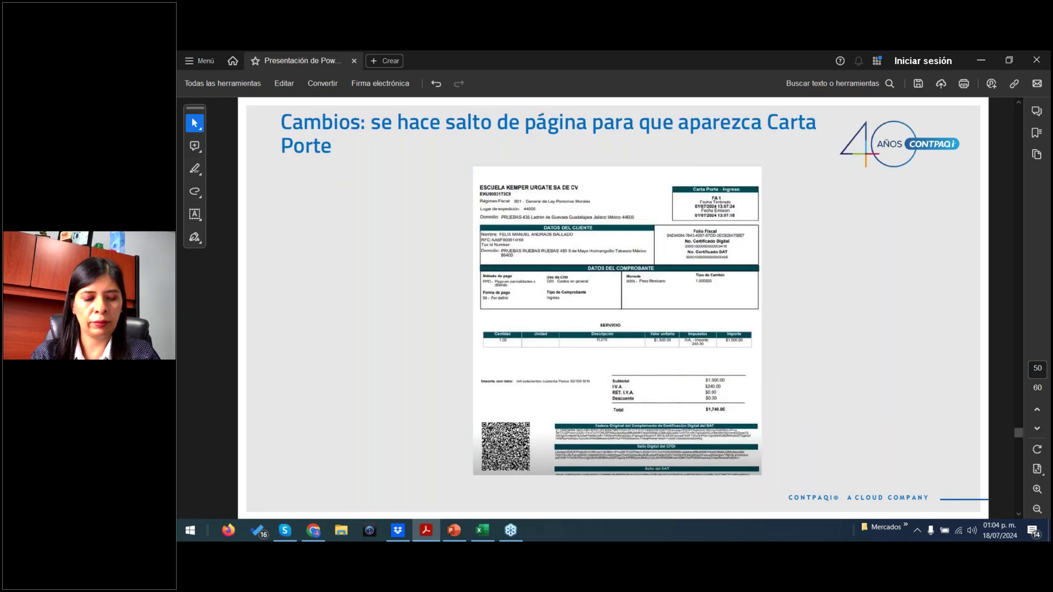
key("super+d")
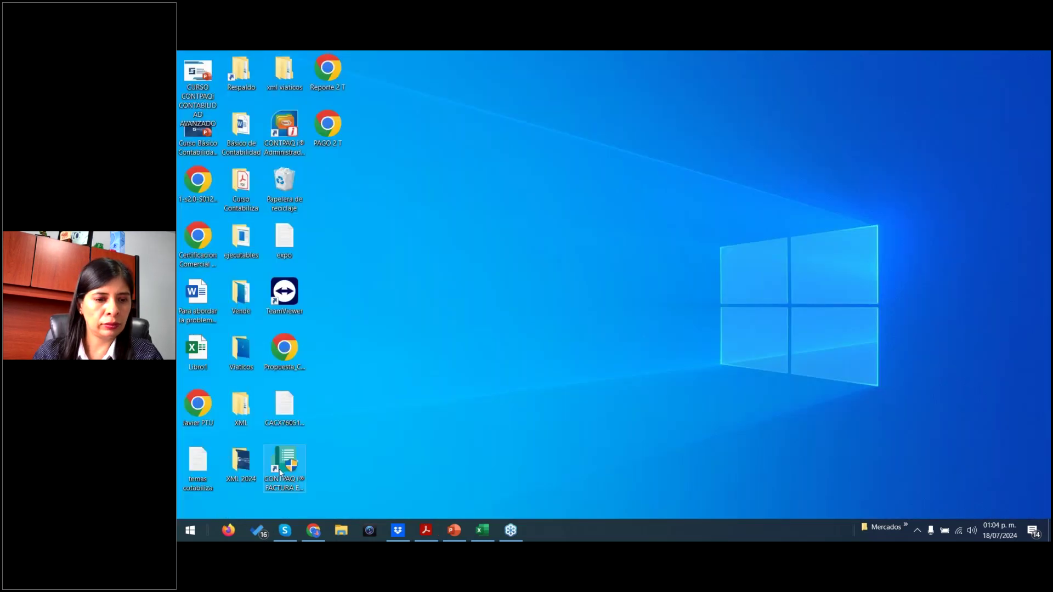
- Run the CONTPAQi Factura Electrónica desktop shortcut as administrator and accept the login as supervisor
left_click(281, 473)
right_click(281, 472)
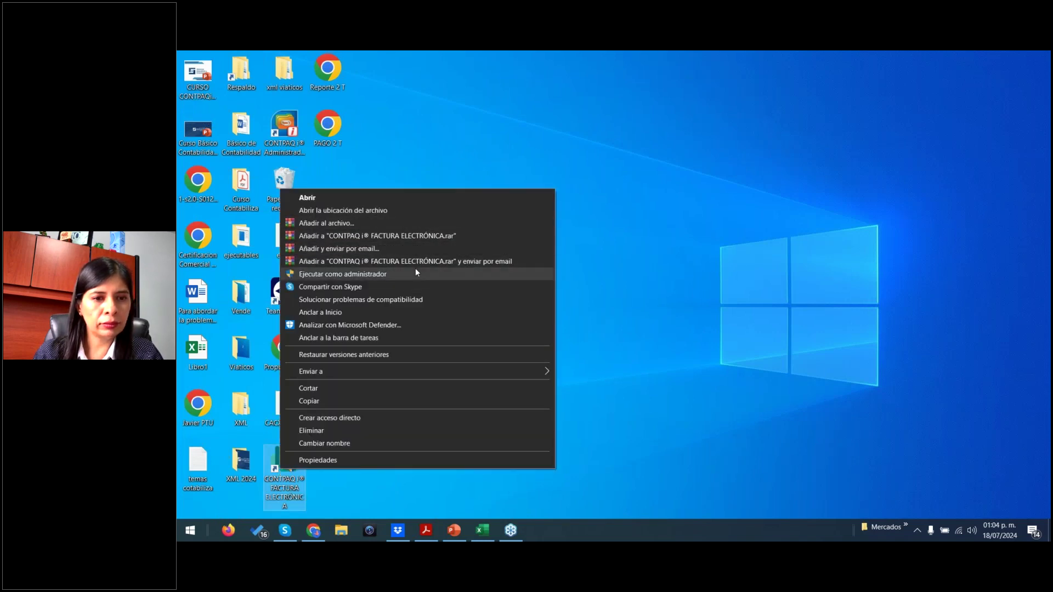
left_click(403, 274)
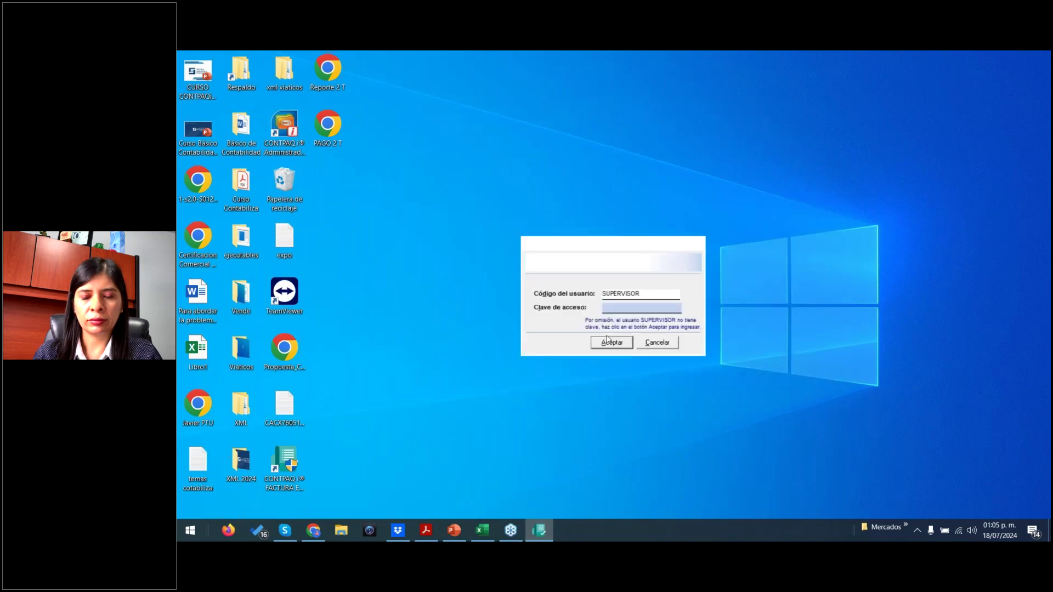
left_click(607, 342)
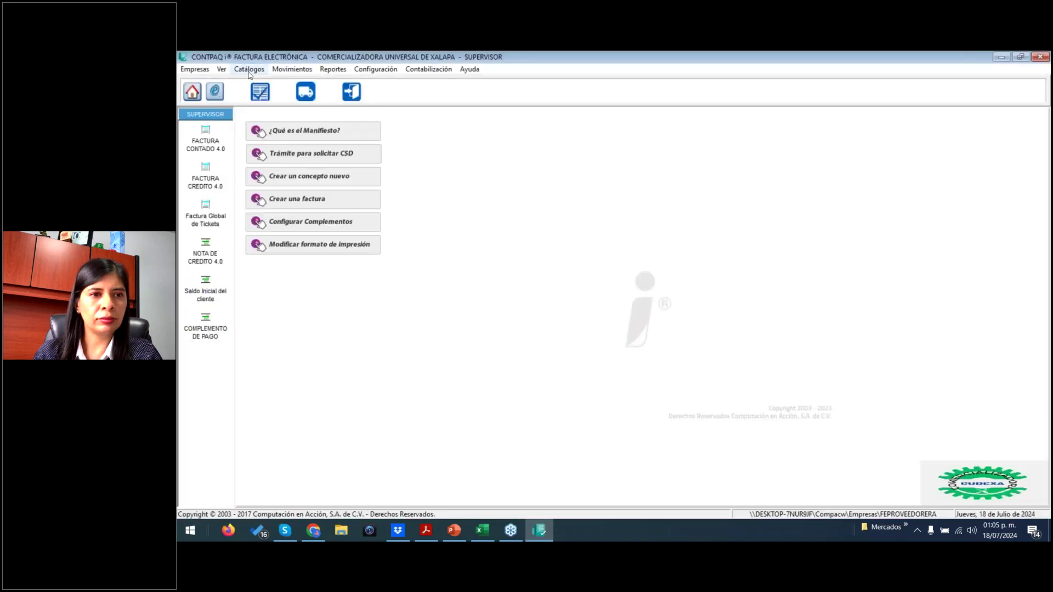
- Open Catálogos > Carta Porte > Medios de transporte, then open and close a Carta Porte capture after its error
left_click(249, 71)
mouse_move(285, 122)
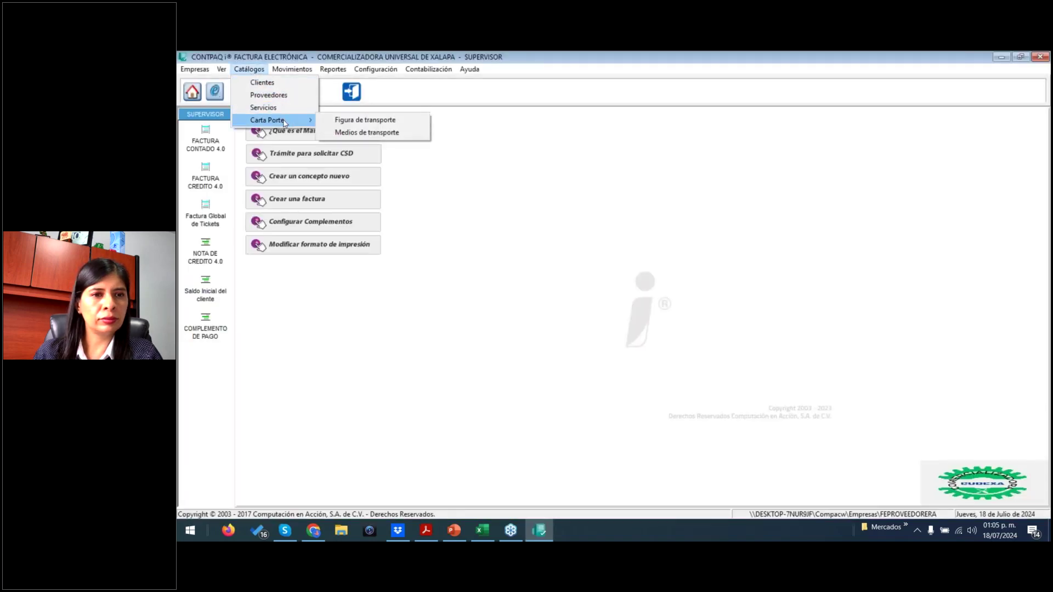
left_click(367, 133)
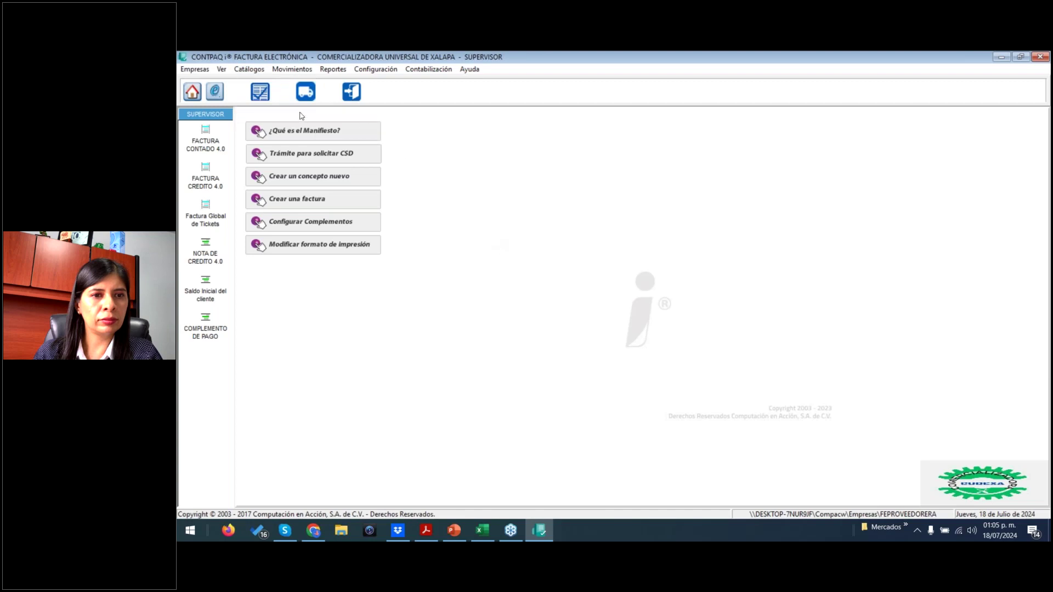
left_click(303, 94)
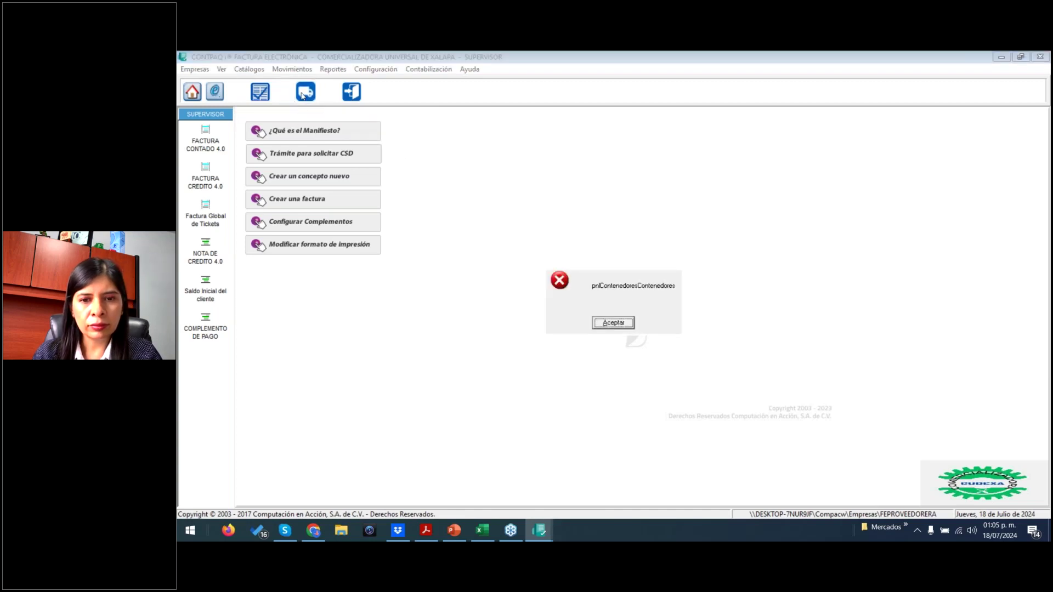
left_click(615, 323)
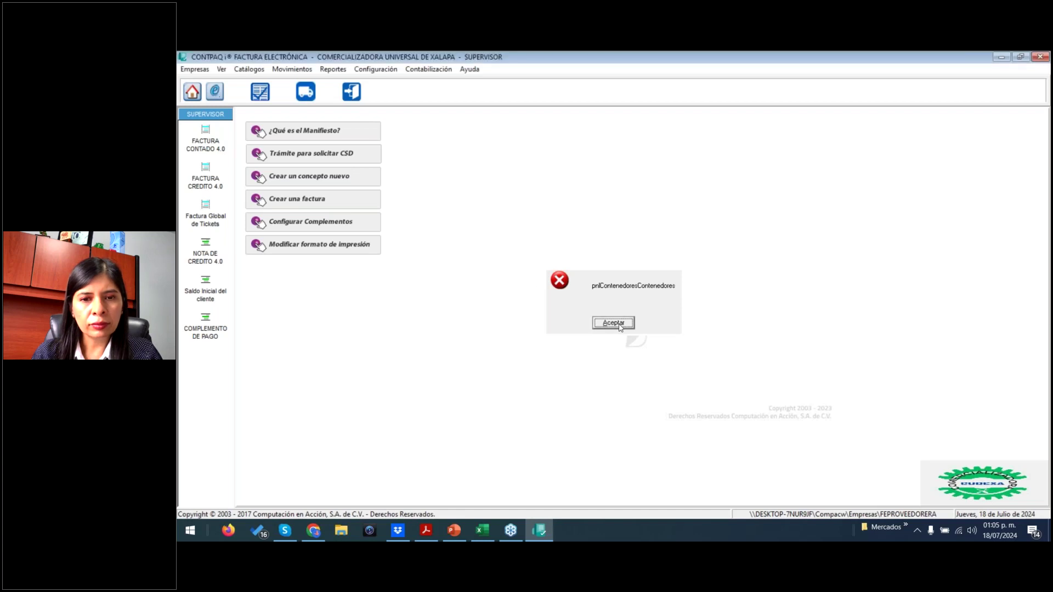
left_click(358, 102)
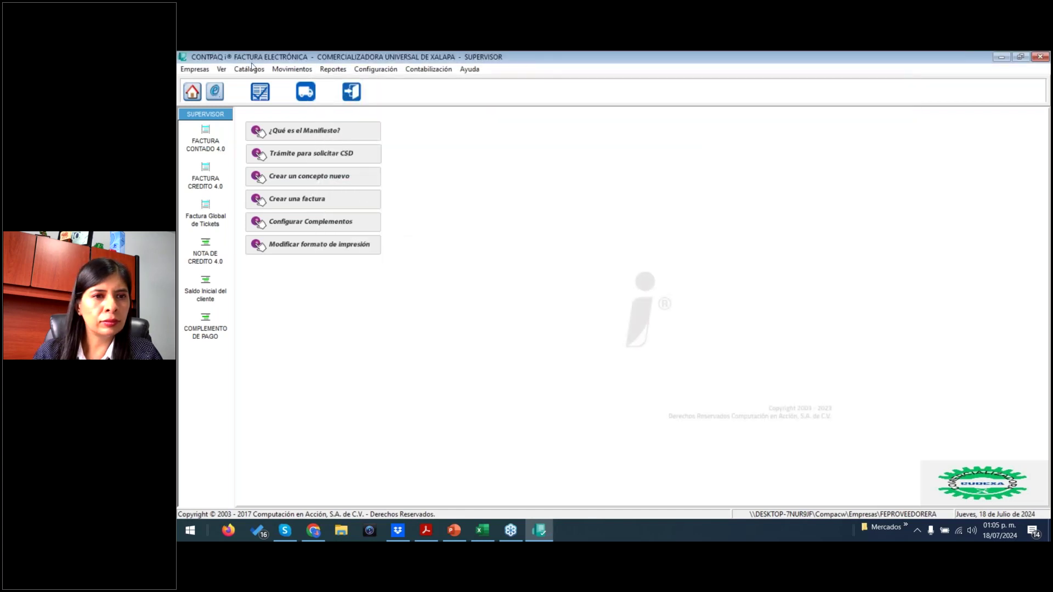
- Reopen the Medios de transporte catalog and keep all transport types in its filter
left_click(251, 69)
mouse_move(277, 120)
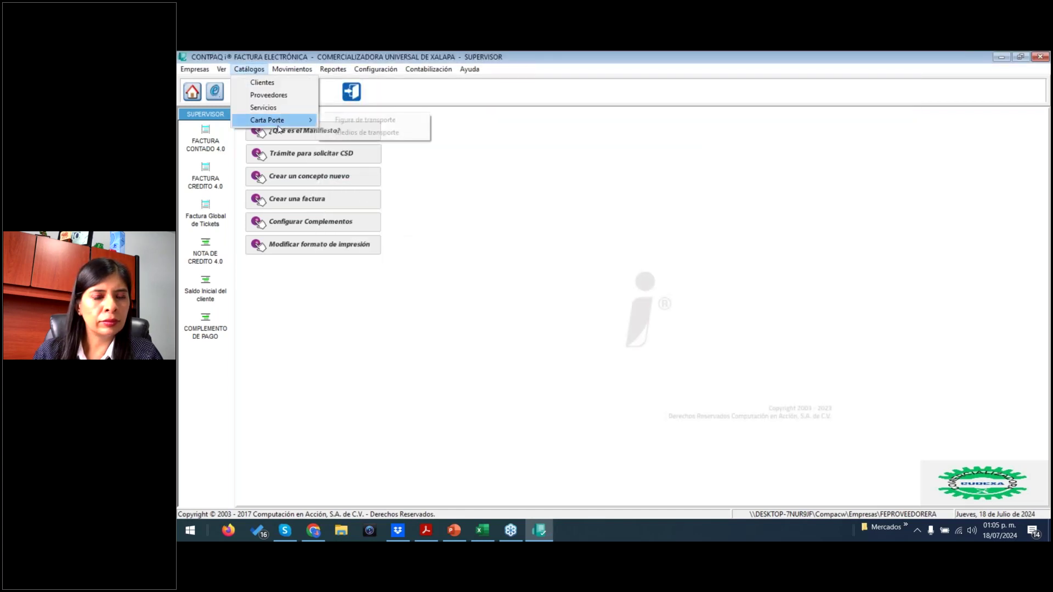
left_click(377, 124)
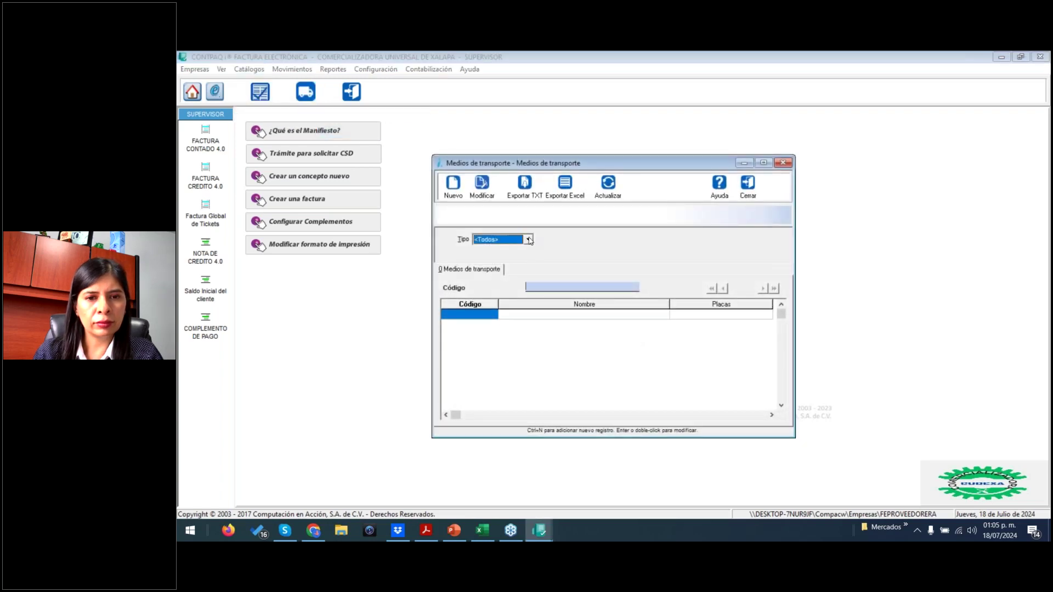
left_click(530, 240)
left_click(752, 196)
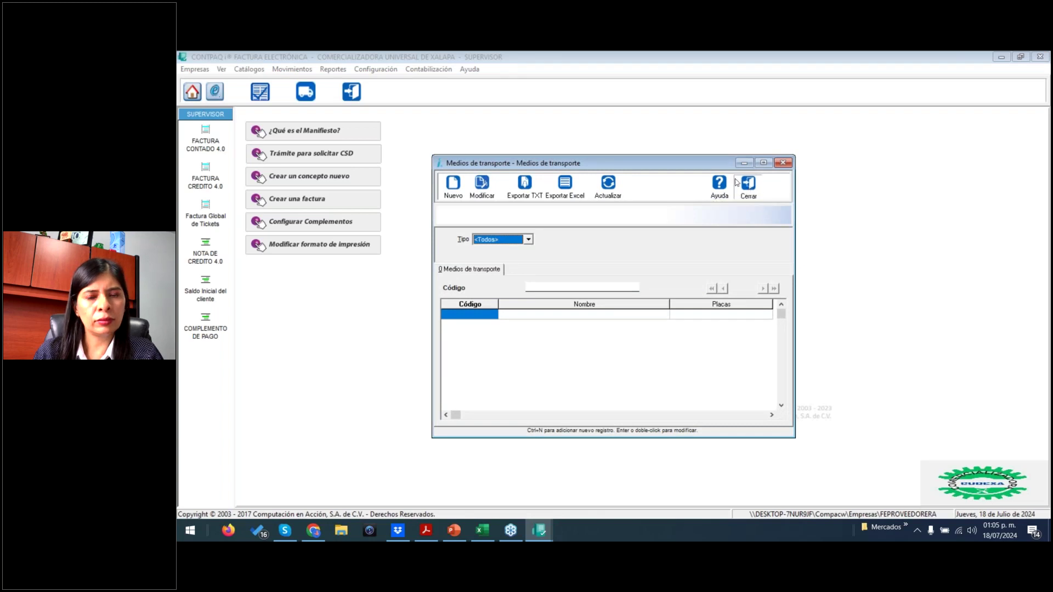
- Close the transport catalog and open the EMPRESA GRAND company
left_click(748, 185)
left_click(192, 92)
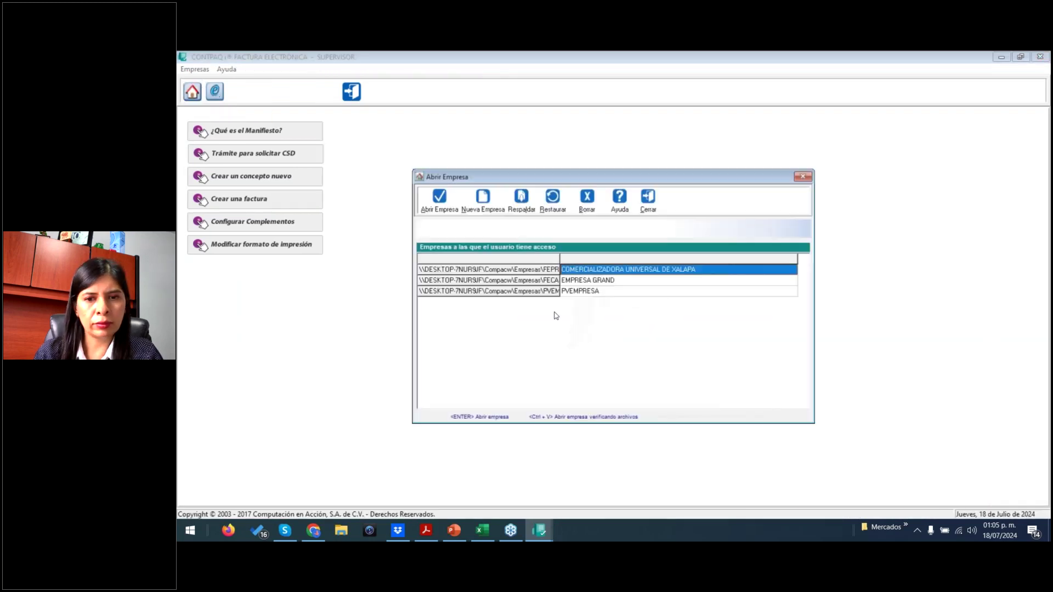
left_click(571, 281)
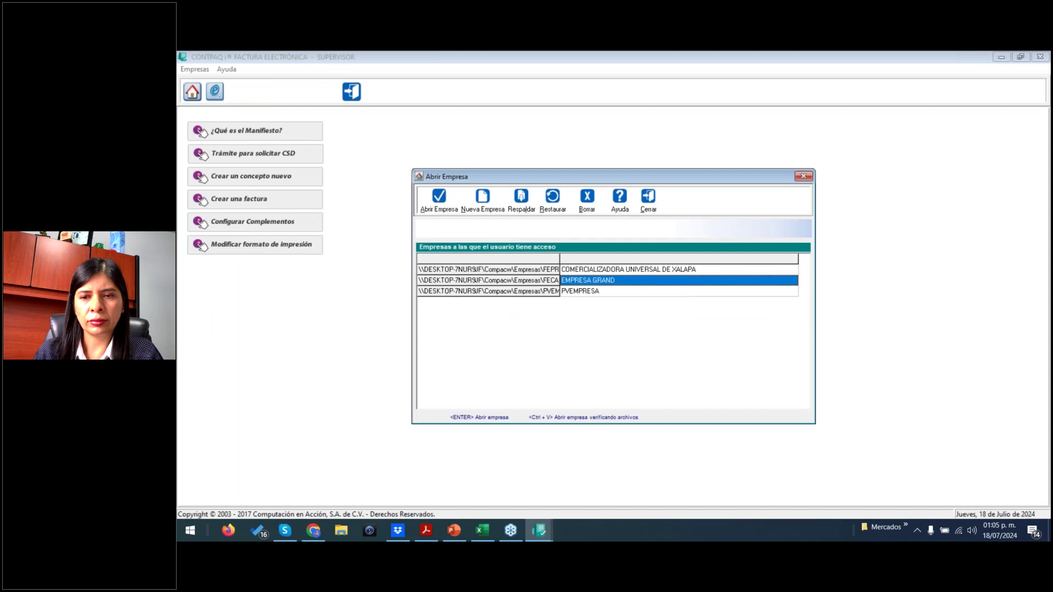
key("Return")
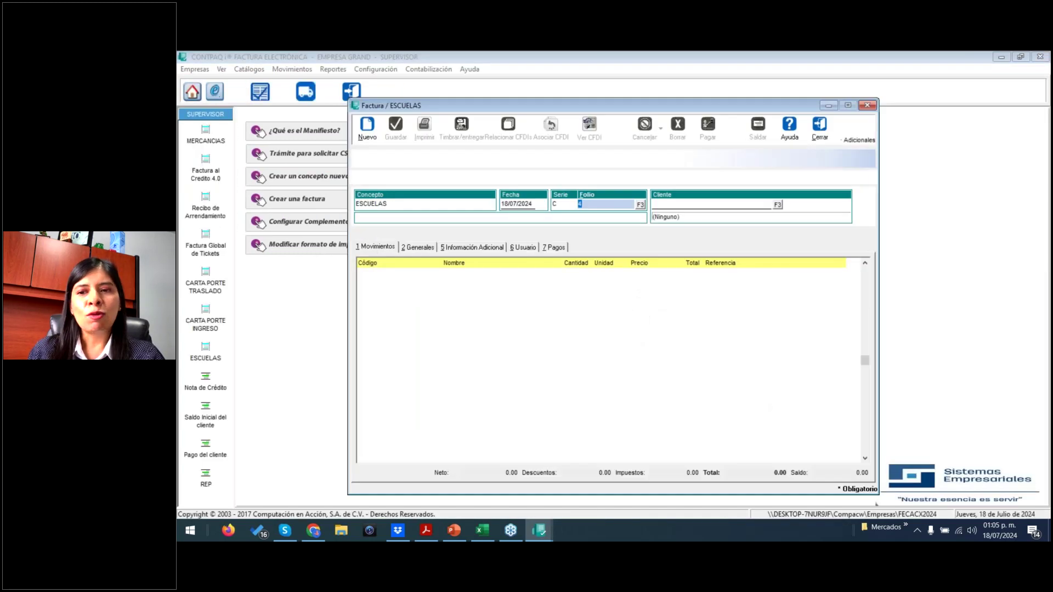
- Close the ESCUELAS invoice and carta porte windows, then open the Carta Porte transport catalog
left_click(819, 126)
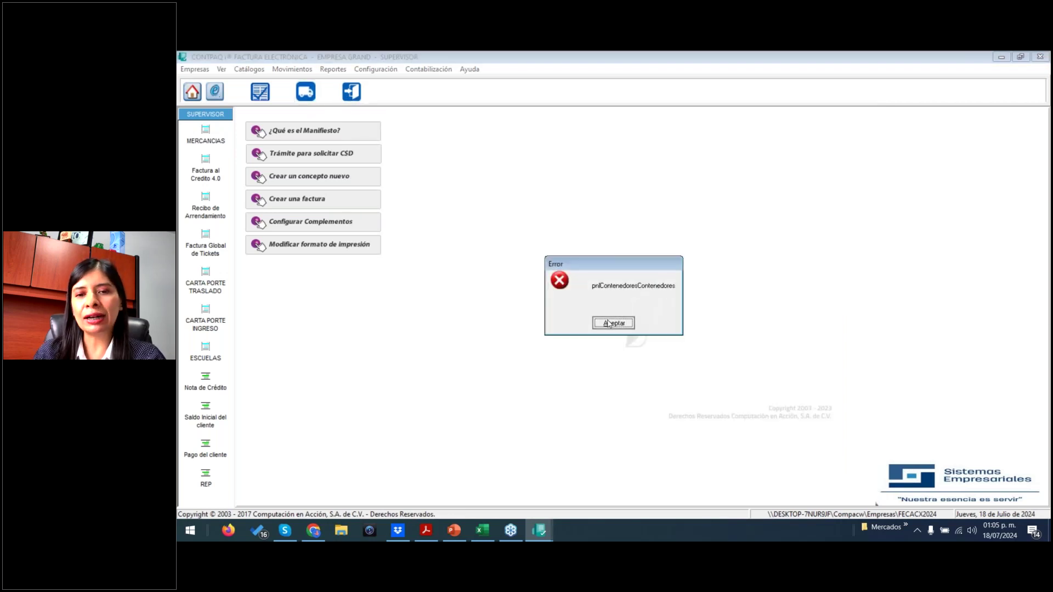
left_click(612, 323)
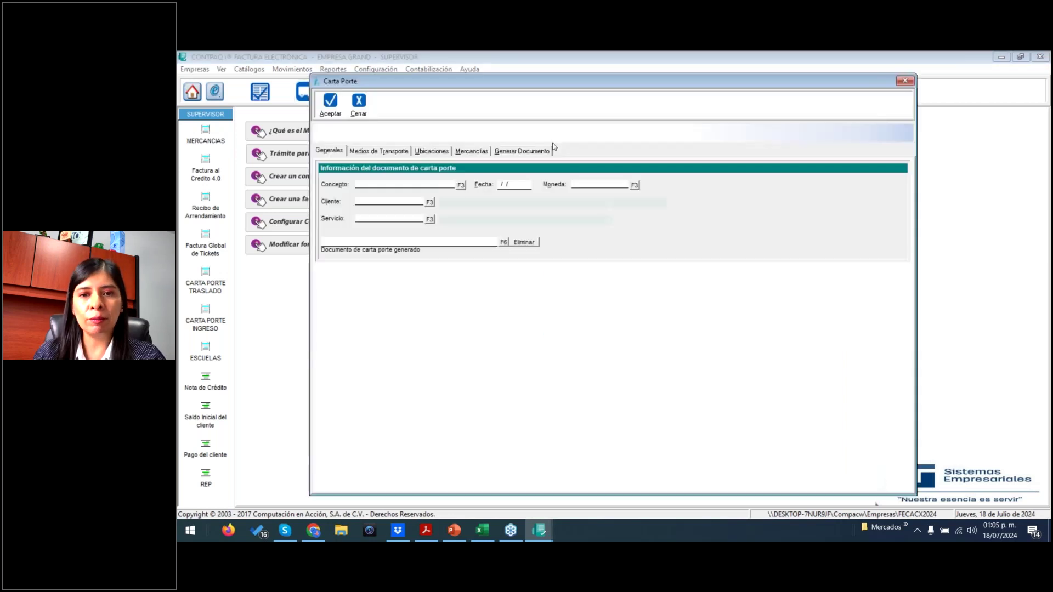
left_click(362, 106)
left_click(193, 70)
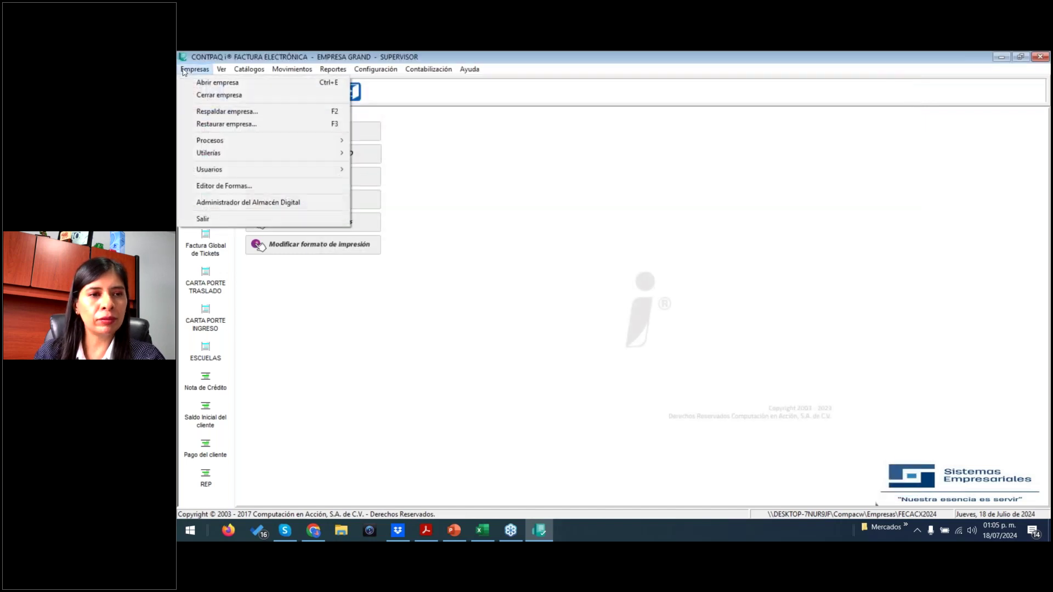
left_click(444, 176)
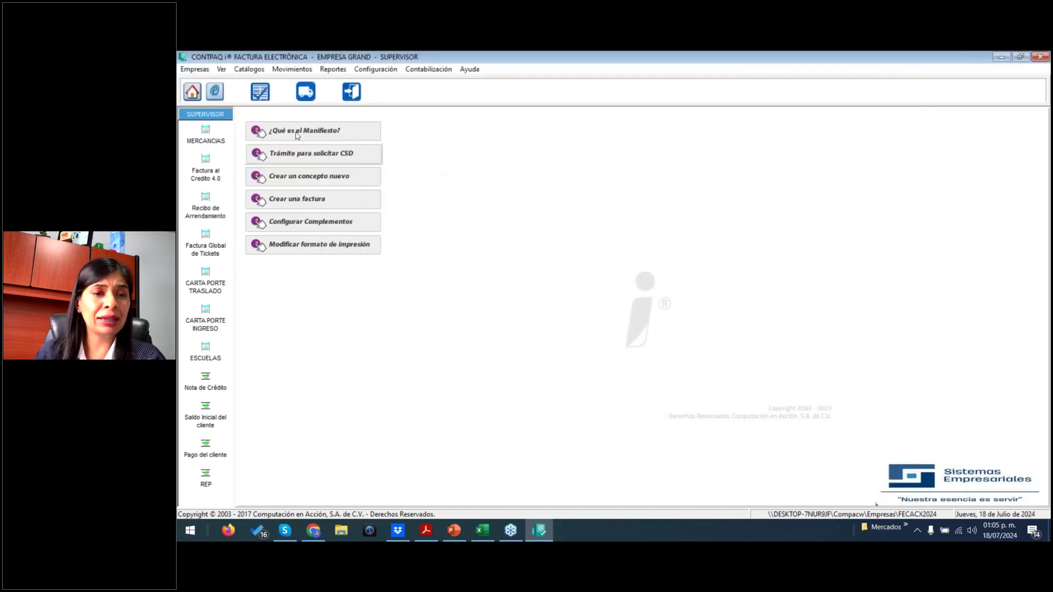
left_click(249, 69)
mouse_move(306, 120)
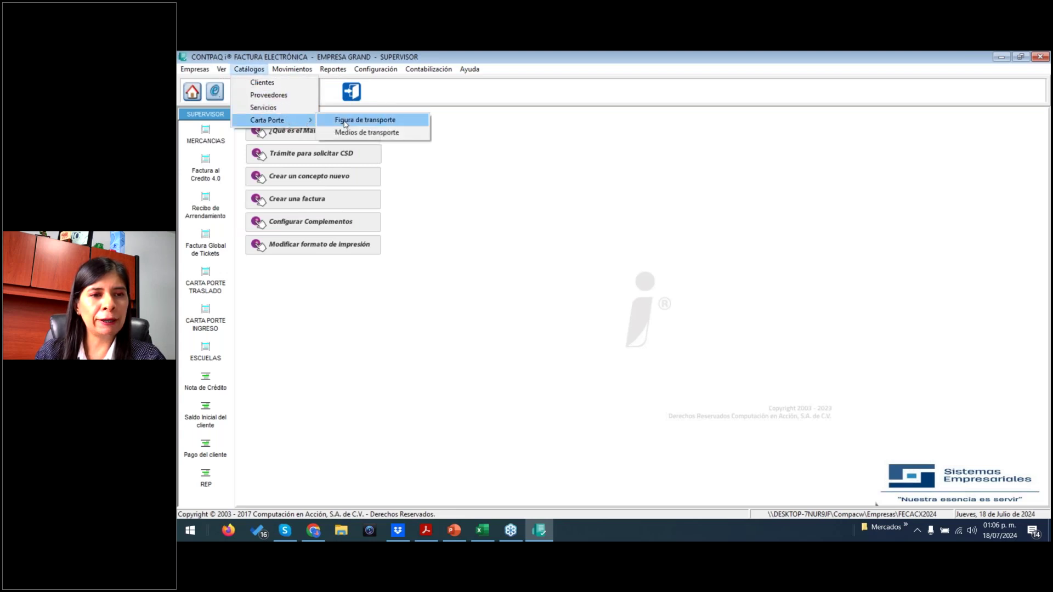
left_click(377, 133)
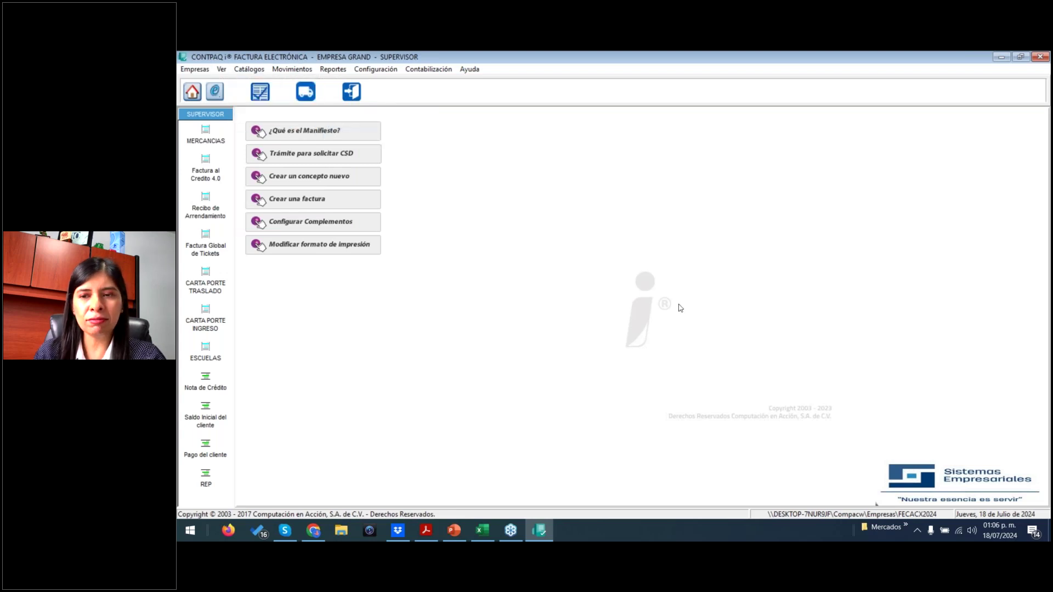
- Delete the FERRY record from Medios de transporte, leaving REMOLQUE and CAMIONETA DE CARGA, and close the catalog
double_click(537, 335)
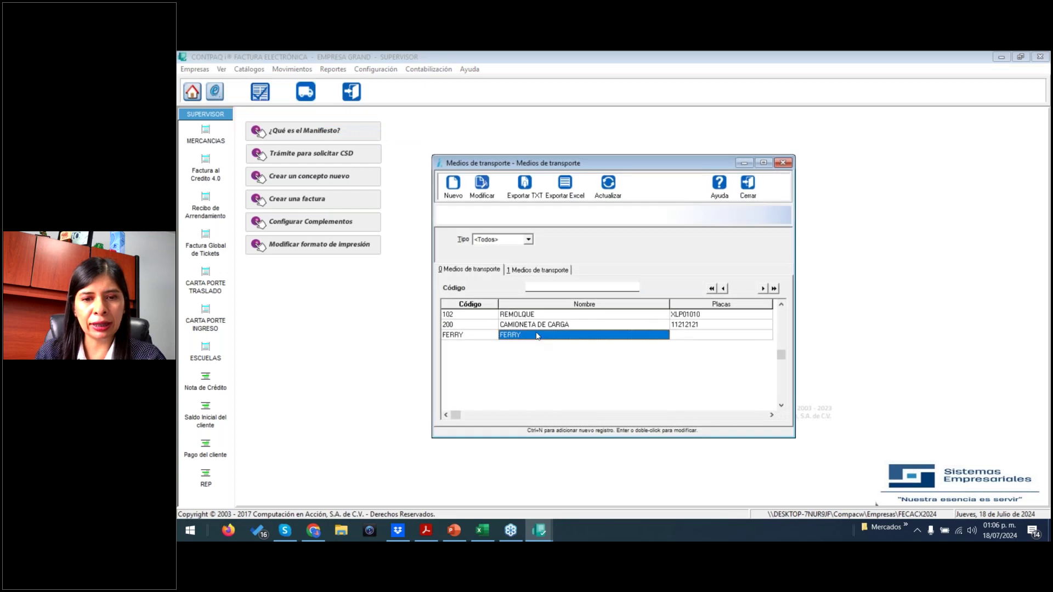
left_click(498, 198)
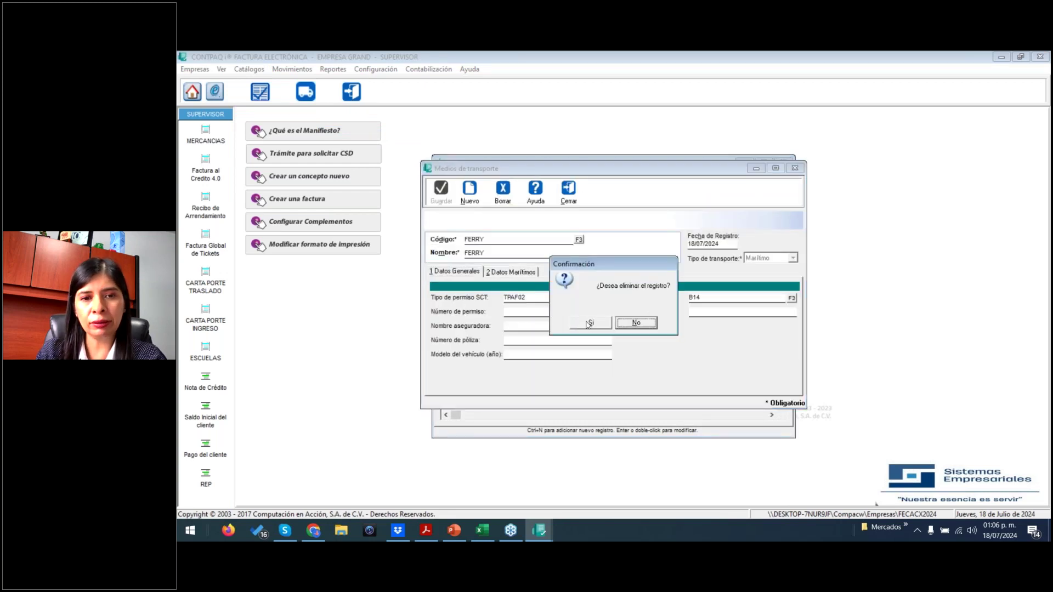
left_click(589, 323)
left_click(569, 189)
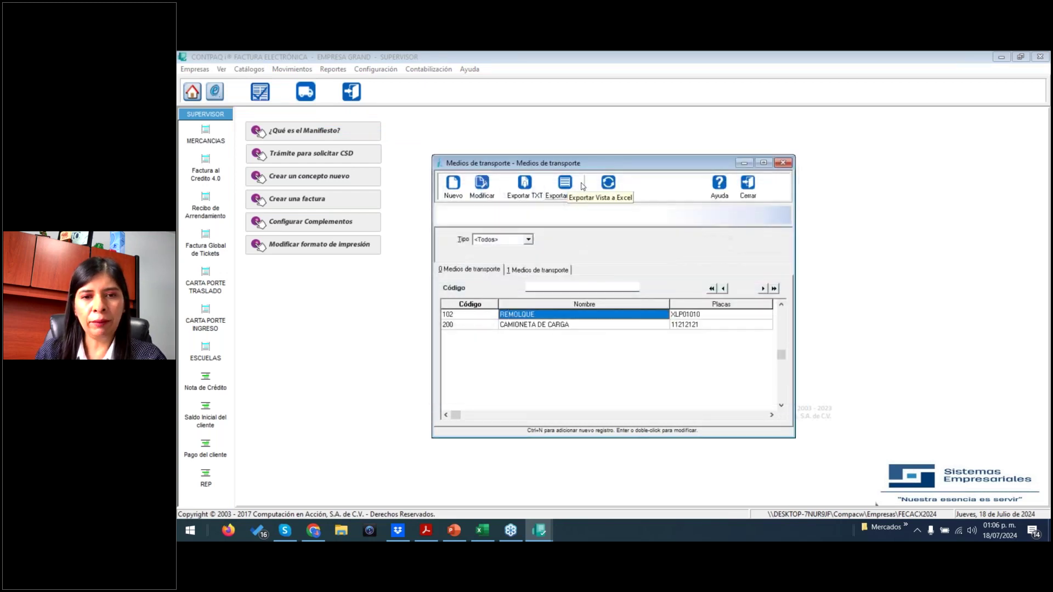
left_click(749, 185)
left_click(310, 96)
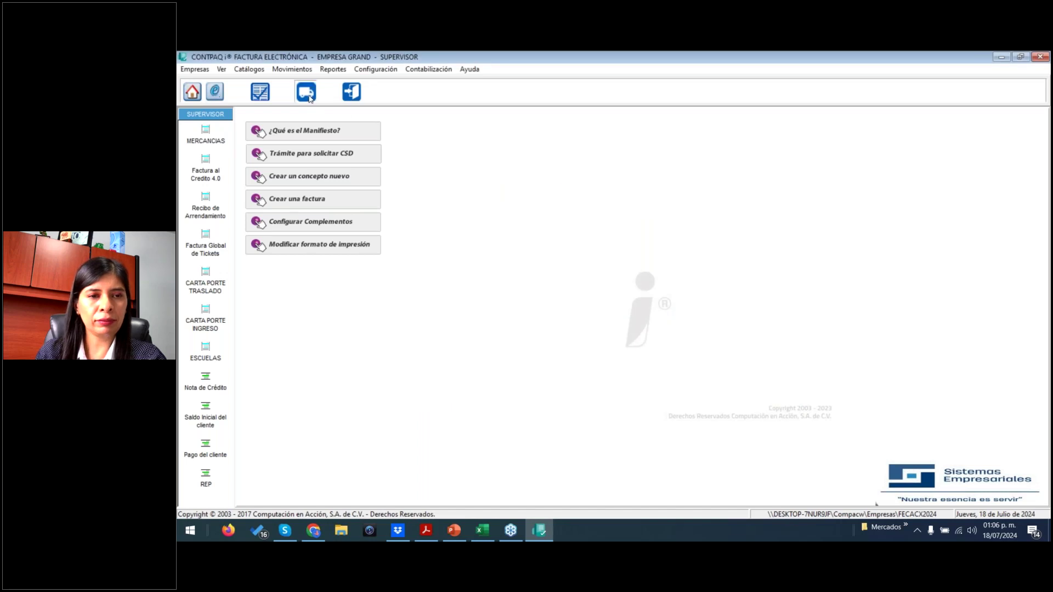
- Dismiss the error and set the new Carta Porte's concept to CARTA PORTE TRASLADO
left_click(615, 323)
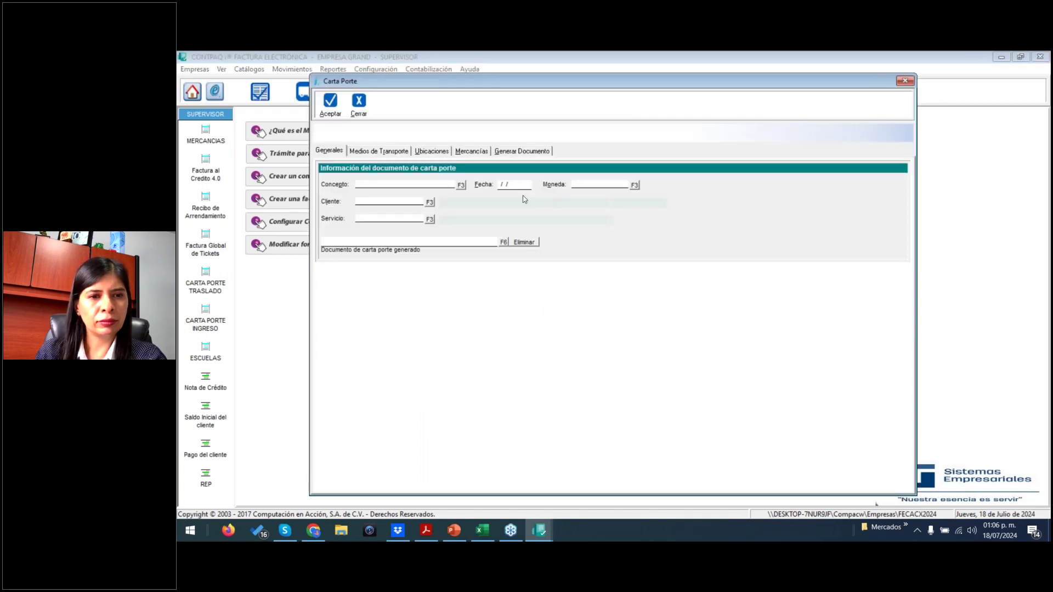
left_click(461, 186)
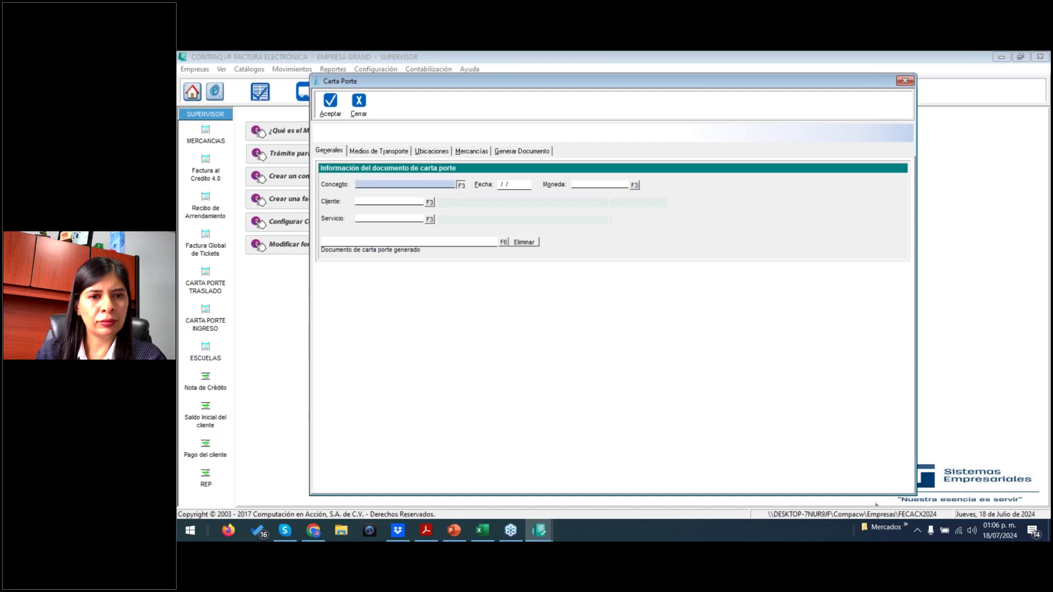
double_click(513, 282)
left_click(517, 183)
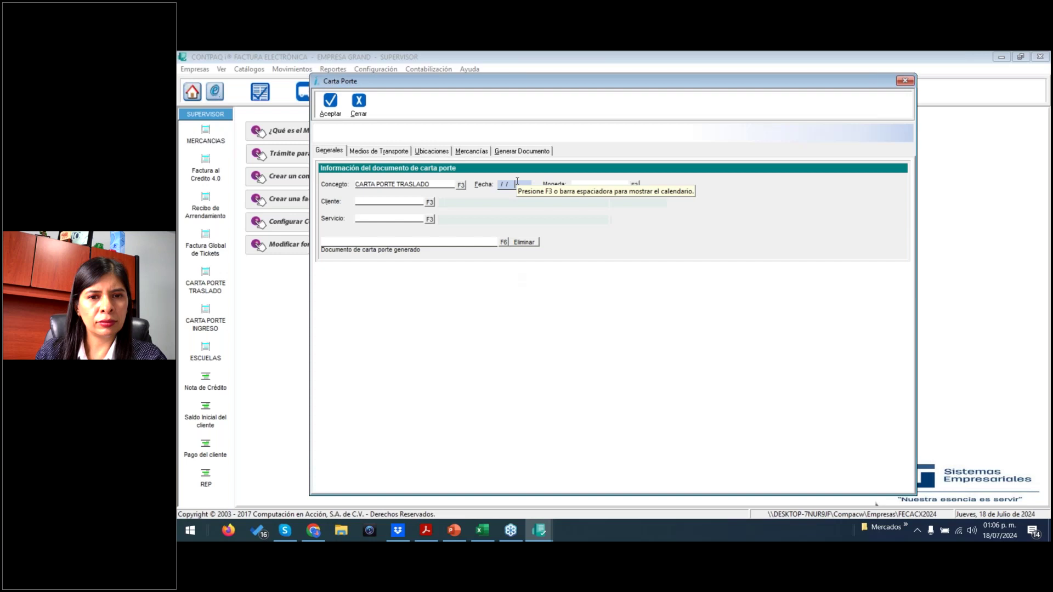
- Look through the Medios de Transporte, Ubicaciones and Mercancías sections of the Carta Porte
left_click(368, 154)
left_click(435, 152)
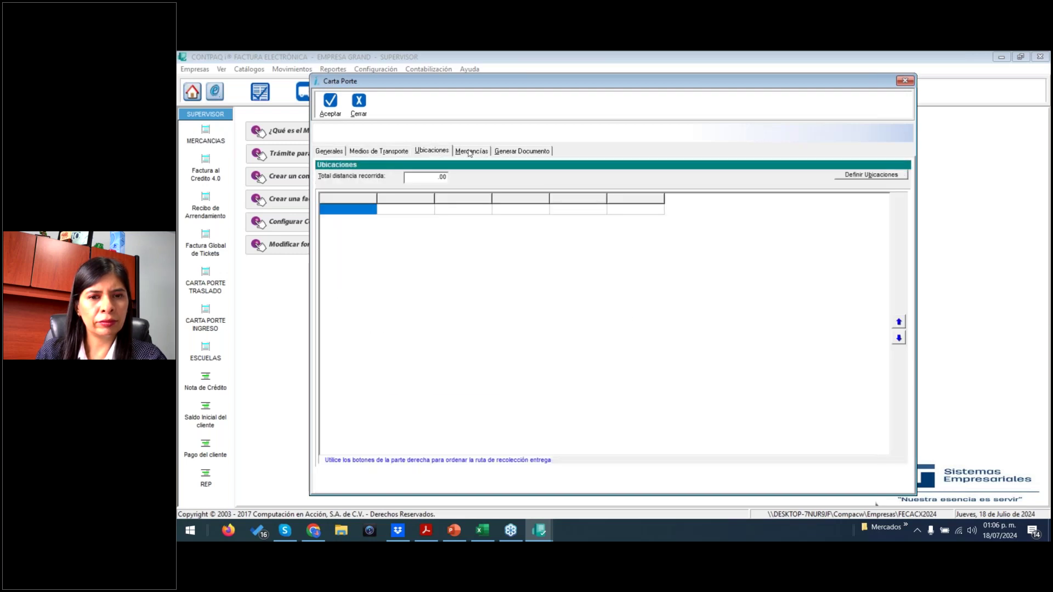
left_click(479, 154)
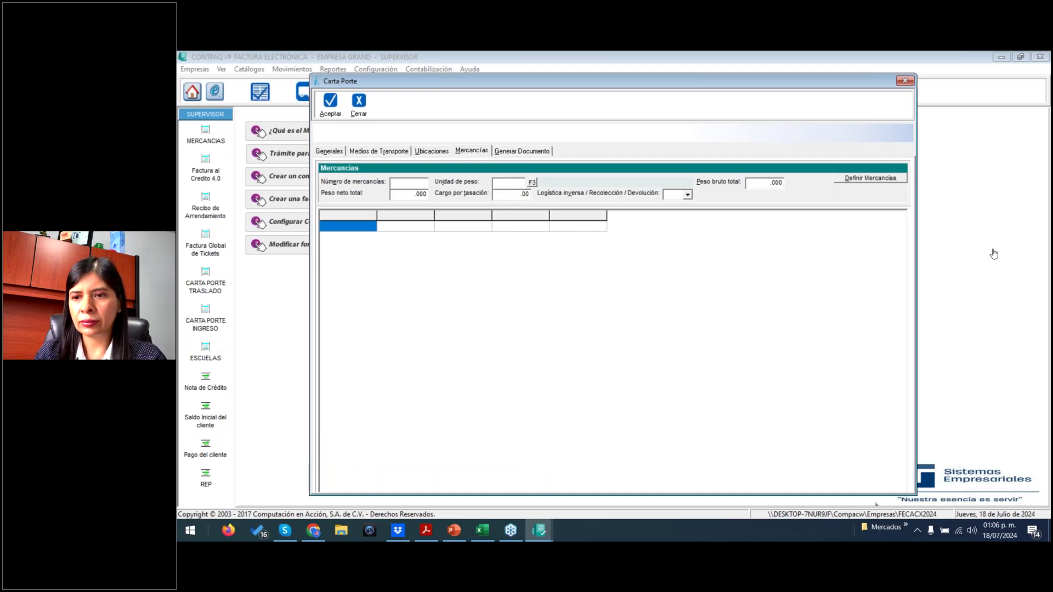
left_click(974, 294)
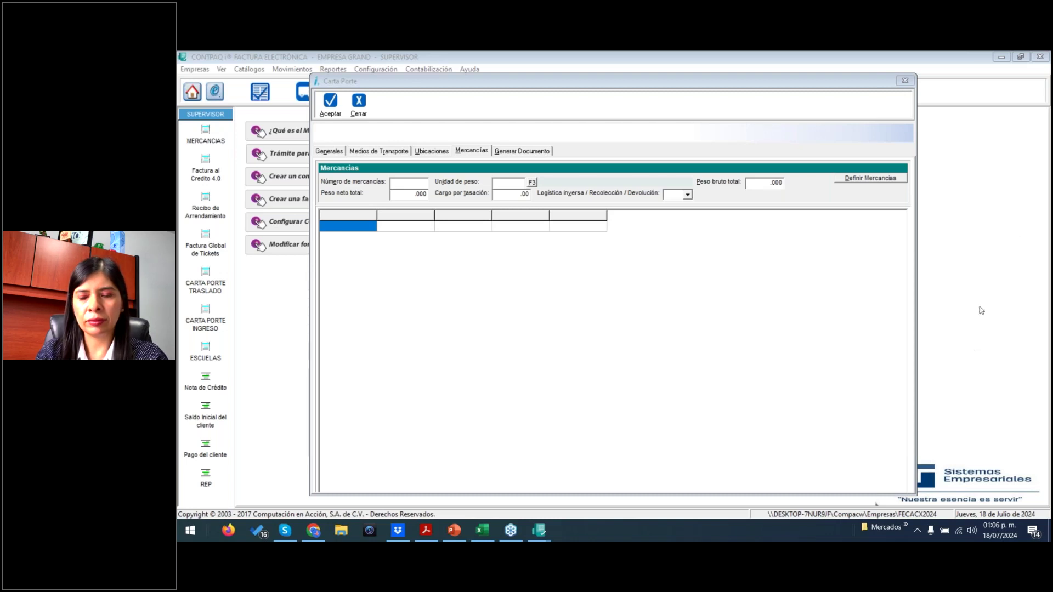
- Search 'COMER' to launch CONTPAQi Comercial, then close Carta Porte and exit Factura Electrónica
left_click(189, 529)
type("COMER")
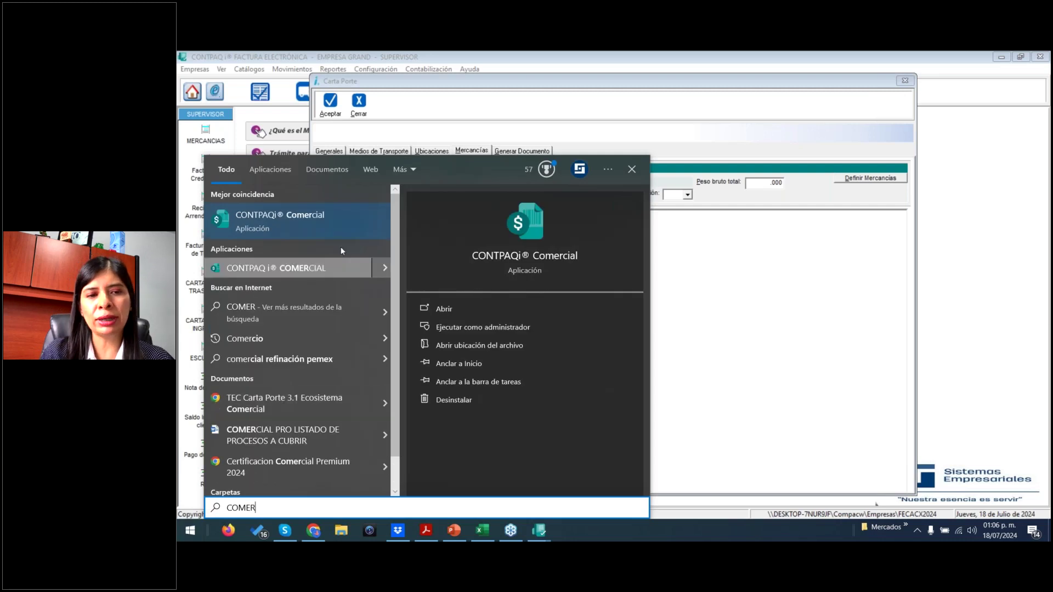
left_click(296, 220)
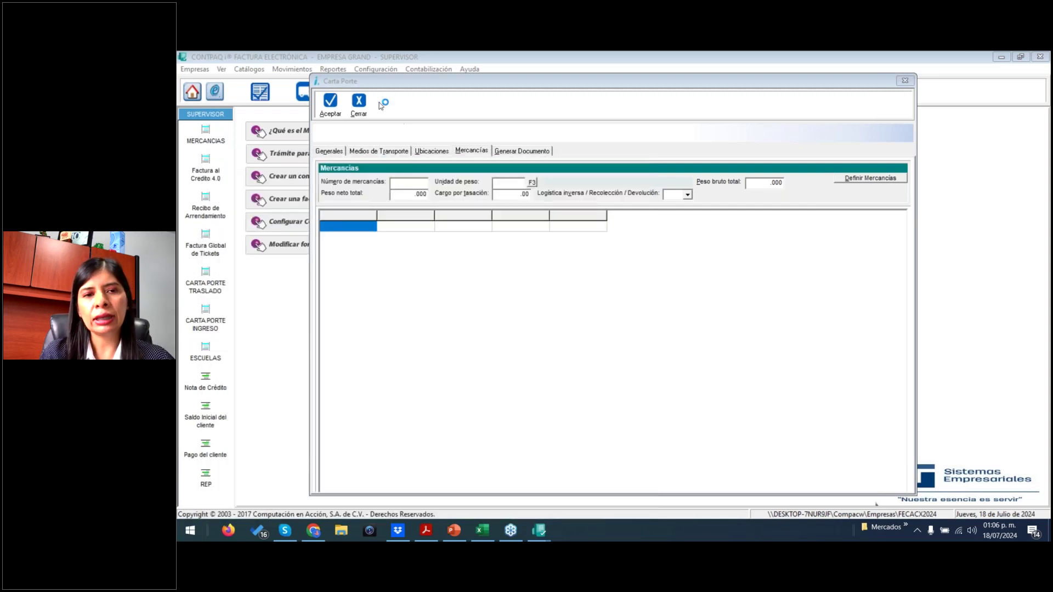
left_click(359, 103)
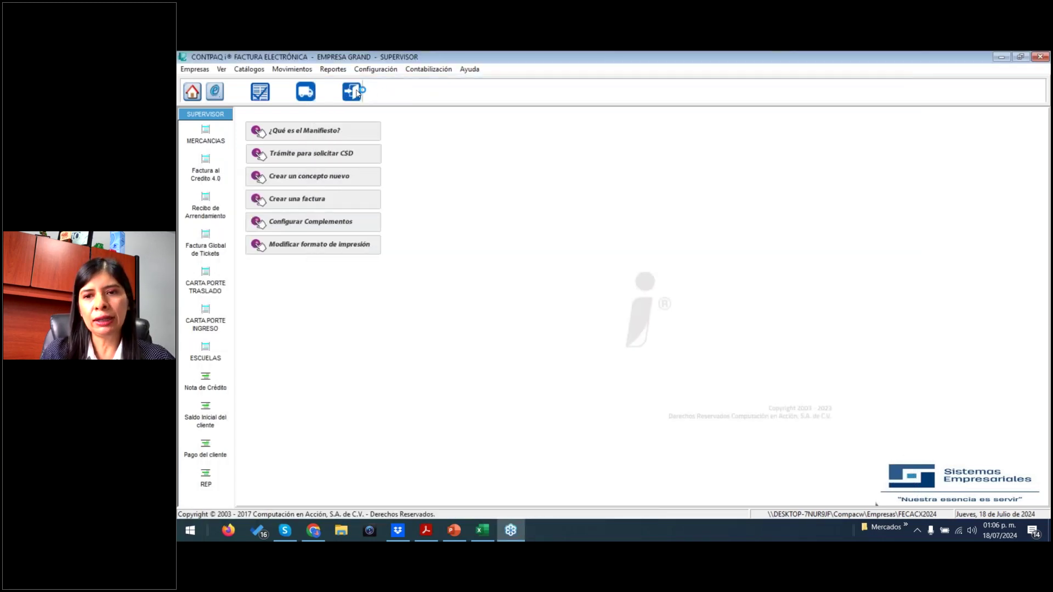
left_click(356, 92)
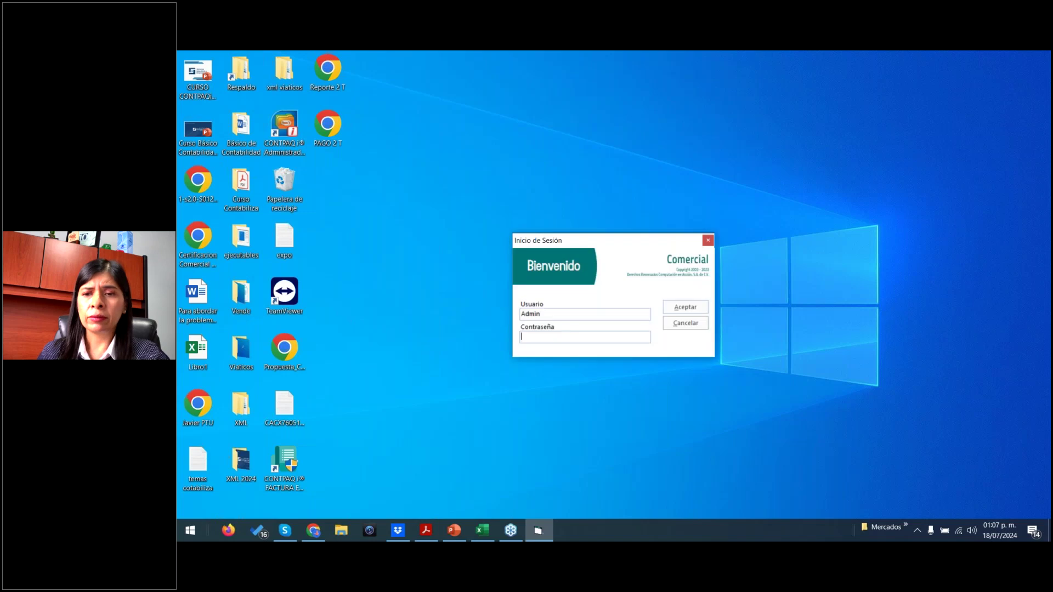
- Cancel the Comercial sign-in and relaunch CONTPAQi Comercial from a new 'COMER' search
left_click(686, 323)
left_click(184, 531)
type("COMER")
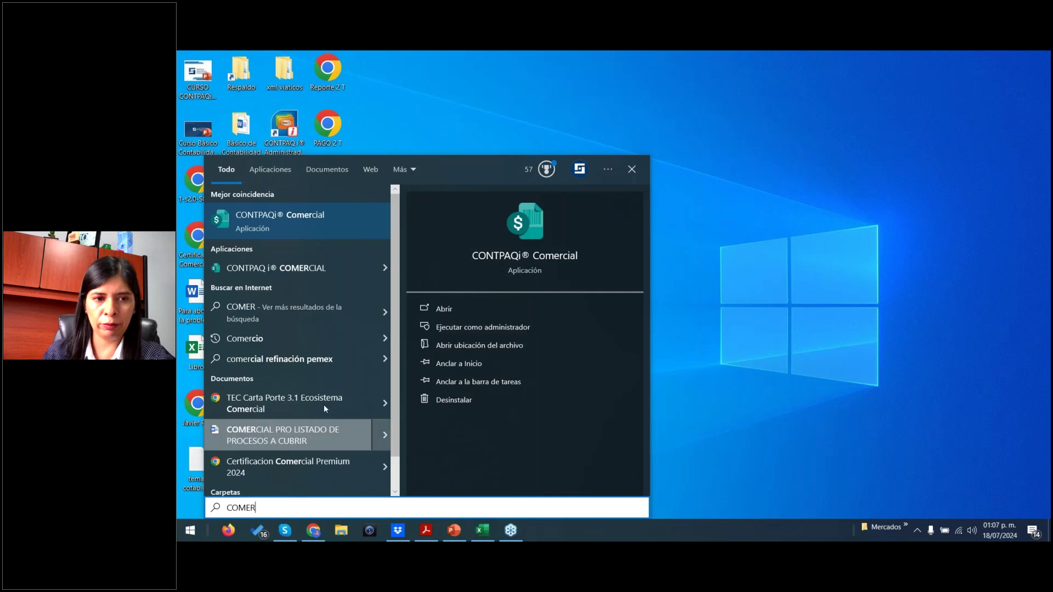
left_click(317, 268)
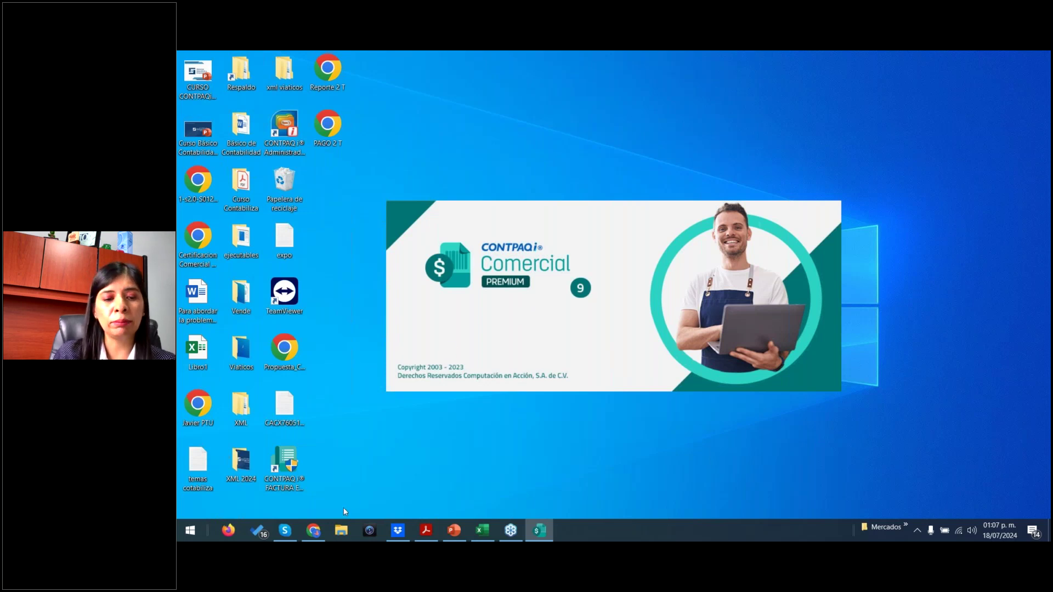
- In Chrome, search 'DESCARGAS' in a new tab to find CONTPAQi downloads
mouse_move(314, 530)
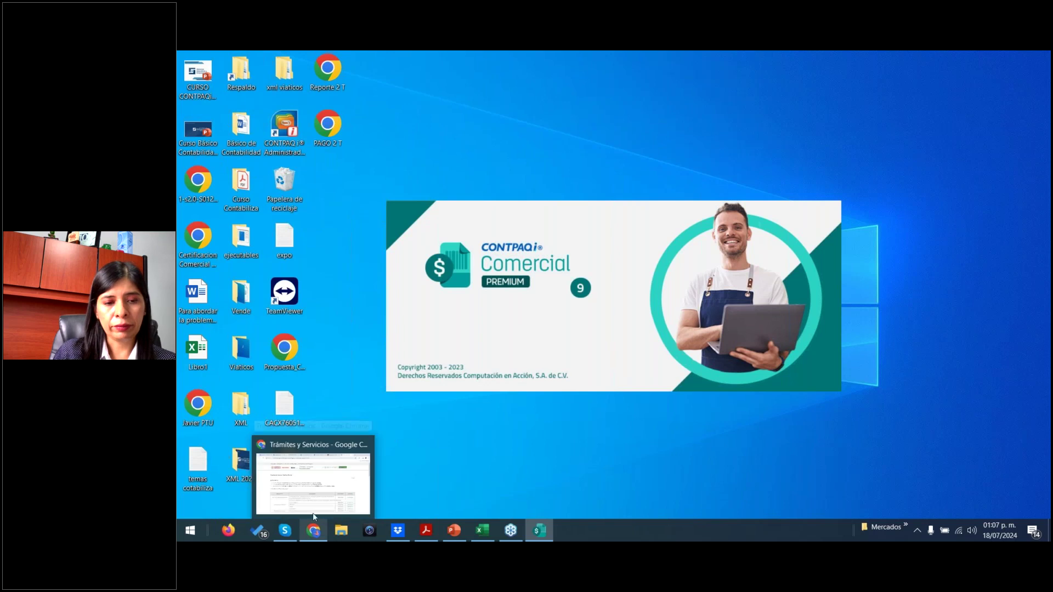
left_click(317, 471)
left_click(936, 64)
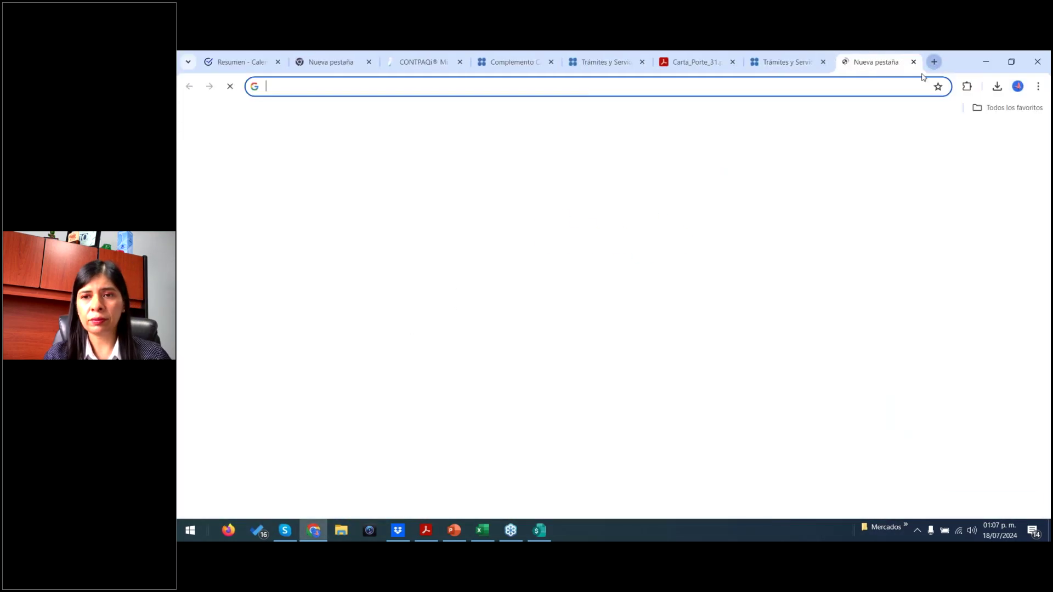
left_click(915, 83)
type("DESCARGAS")
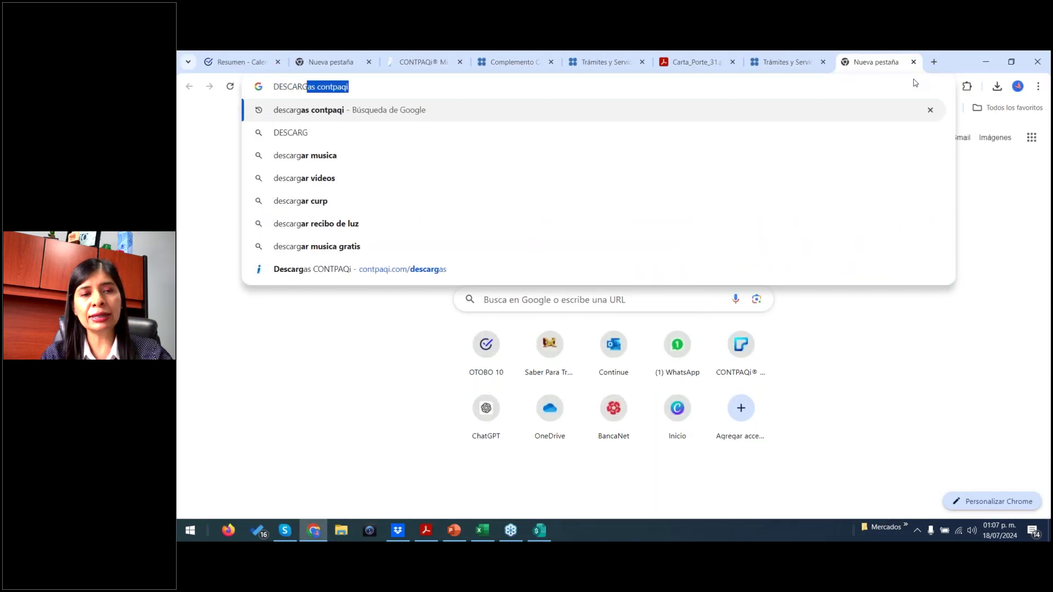
key("Return")
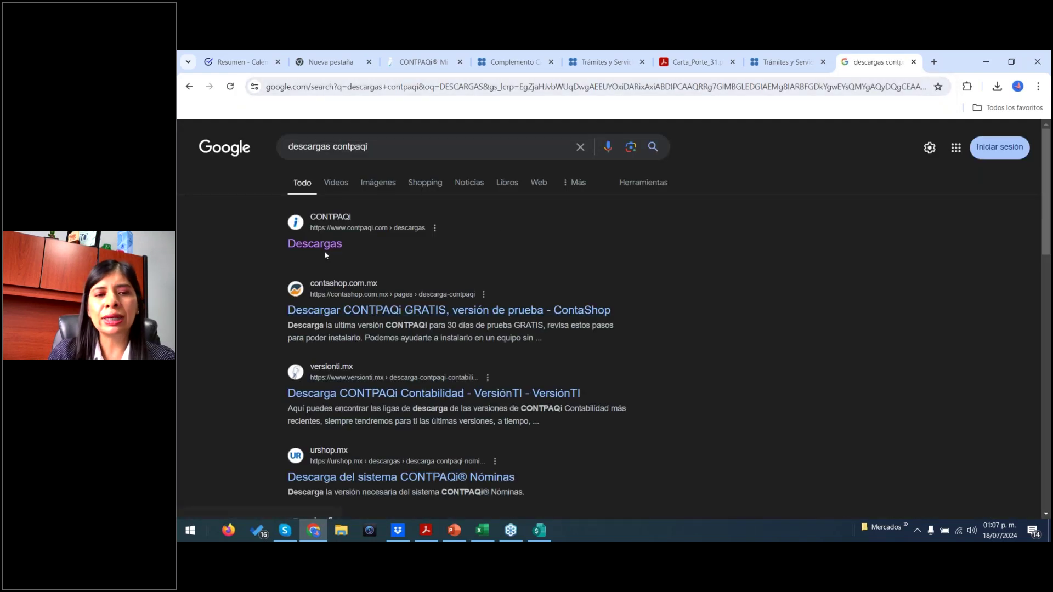
- Open the official Descargas page, scroll to the Comercial Premium 9.3.0 entries, then minimize Chrome
left_click(315, 245)
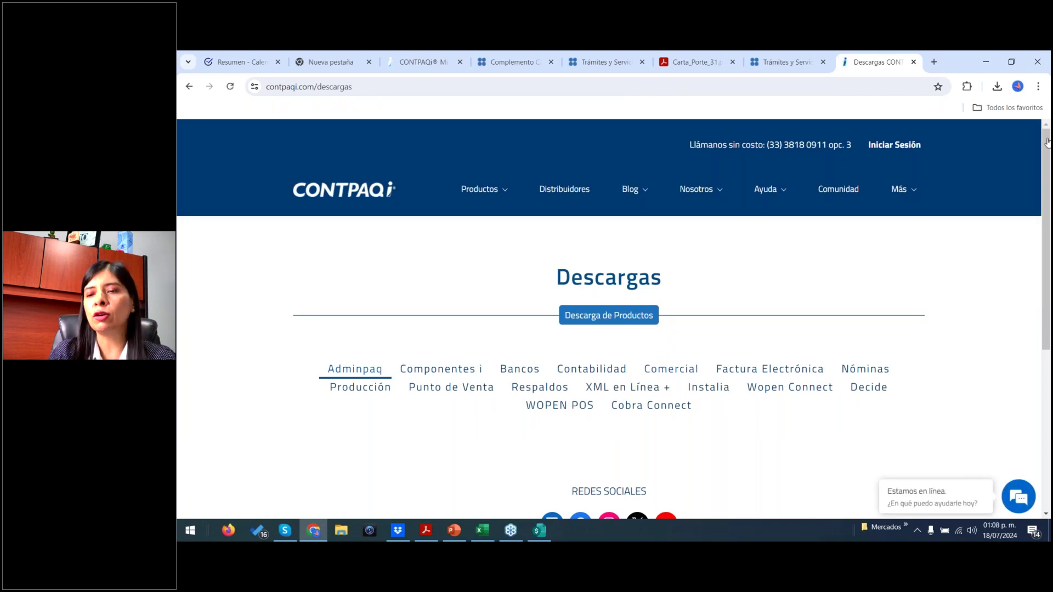
scroll(1048, 165, "down", 10)
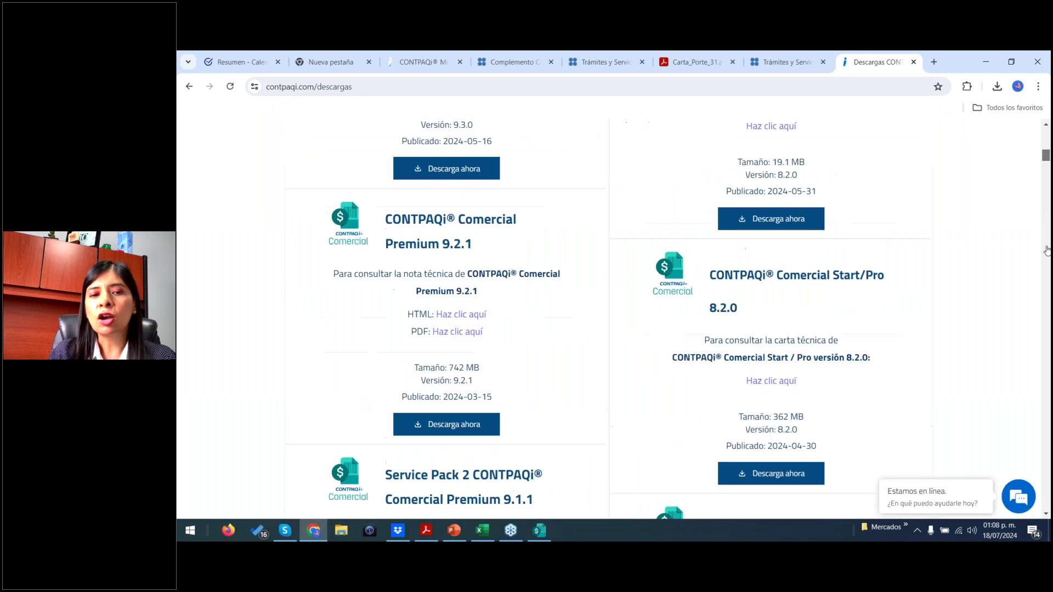
scroll(1047, 242, "up", 4)
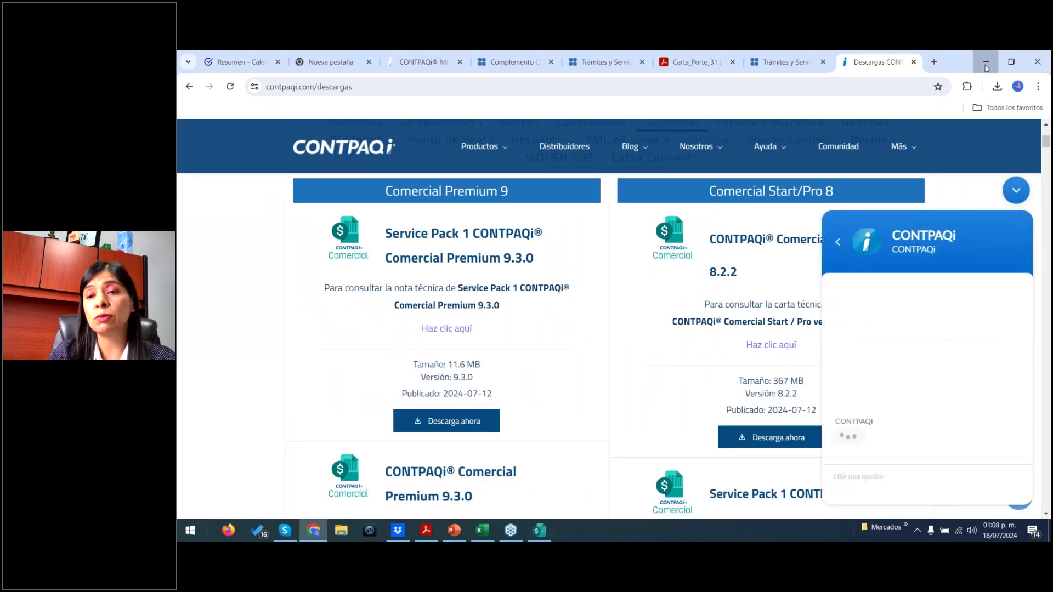
left_click(986, 64)
- Sign in, close Catálogo de Empresas, and confirm via Acerca de that Comercial is version 9.1.1 Service Pack 1
left_click(625, 340)
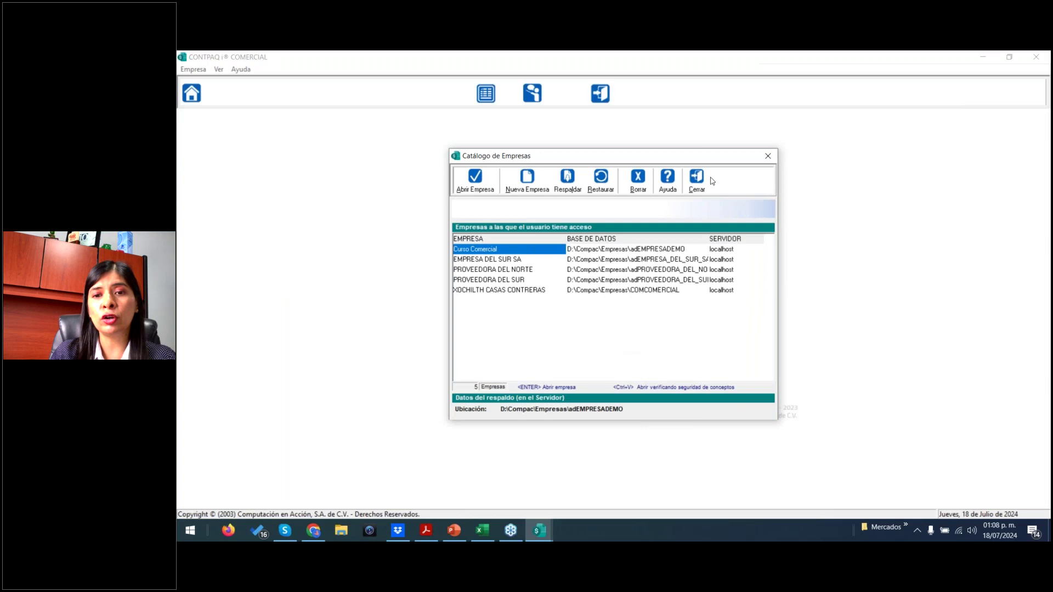
left_click(709, 179)
left_click(246, 71)
left_click(281, 198)
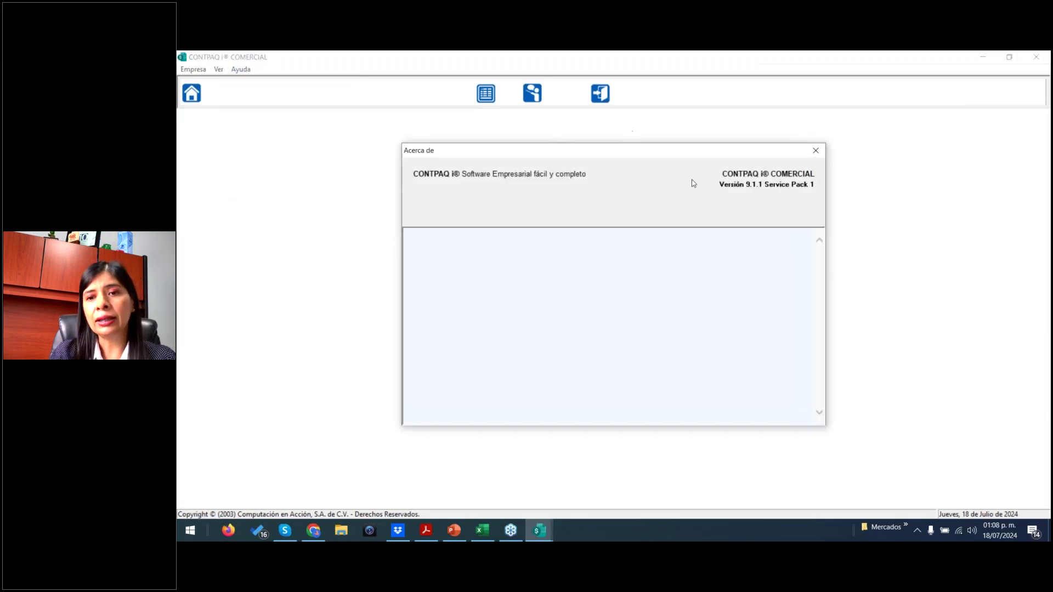
left_click(816, 150)
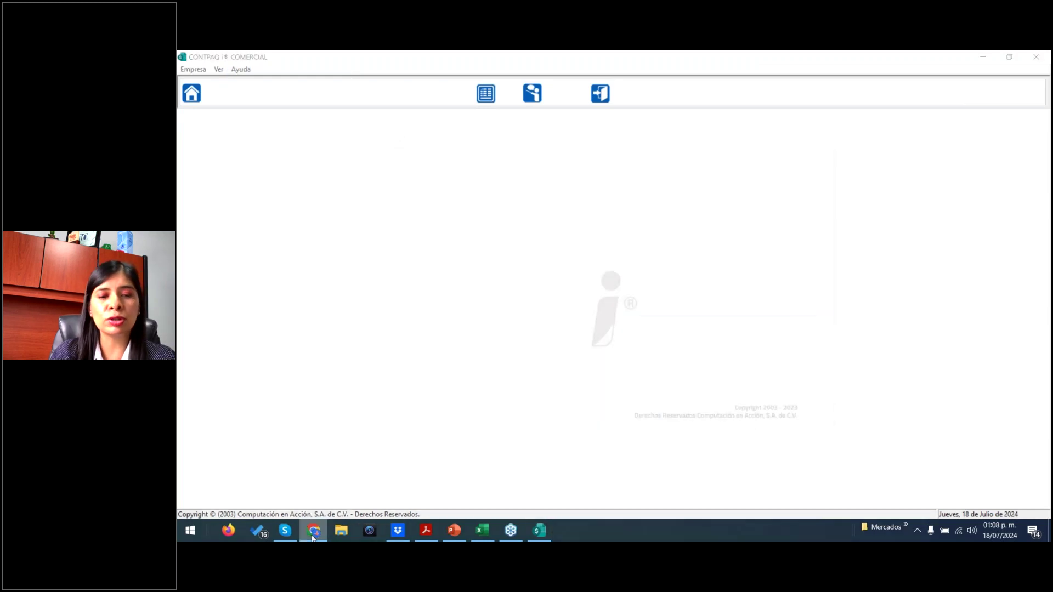
left_click(313, 530)
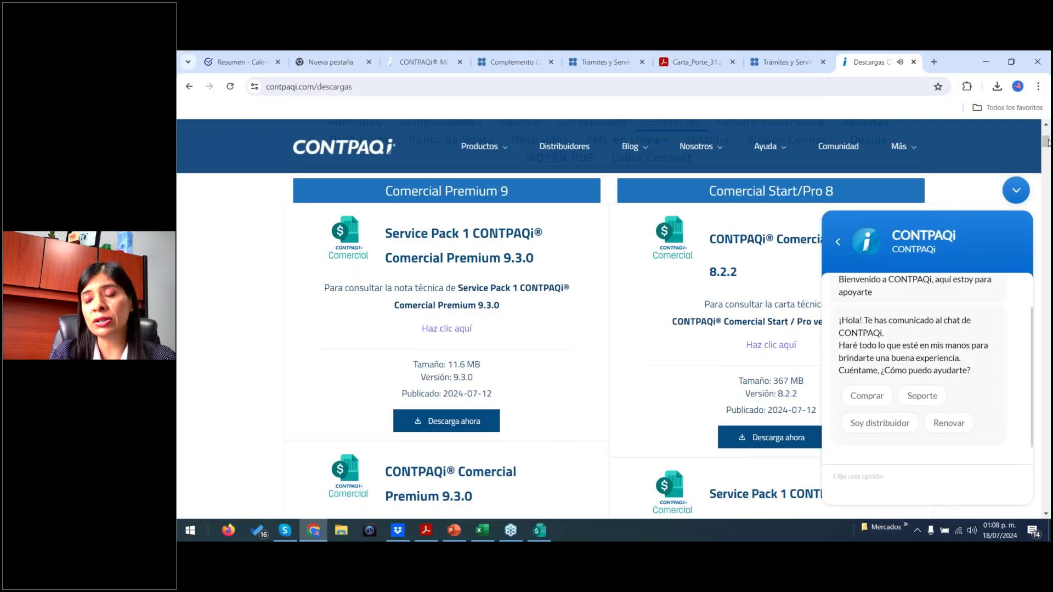
- Start the 'Descarga ahora' download for Comercial Premium 9.3.0 and minimize Chrome
scroll(452, 462, "down", 3)
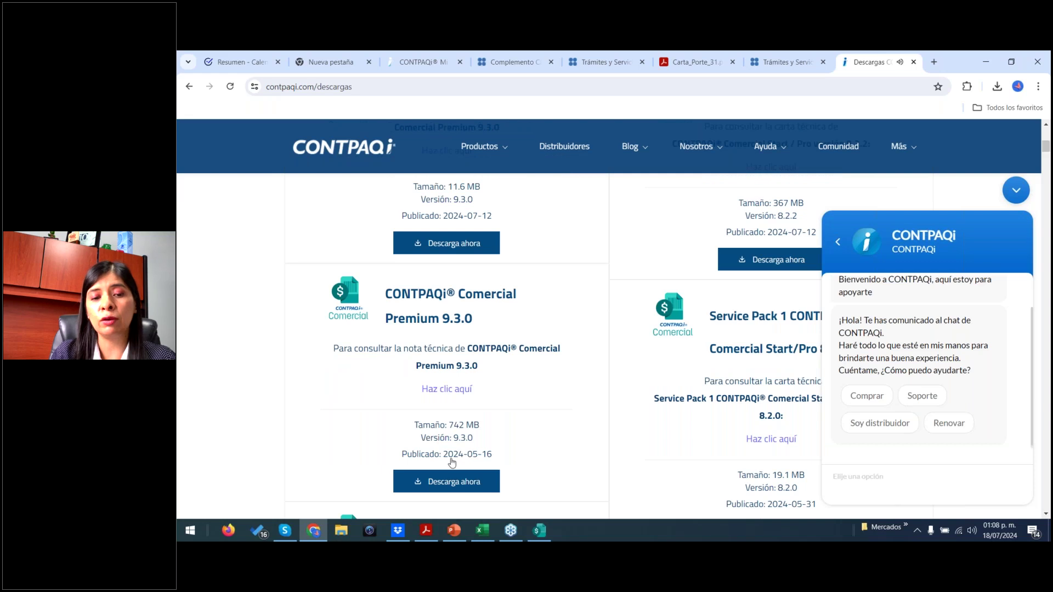
left_click(453, 482)
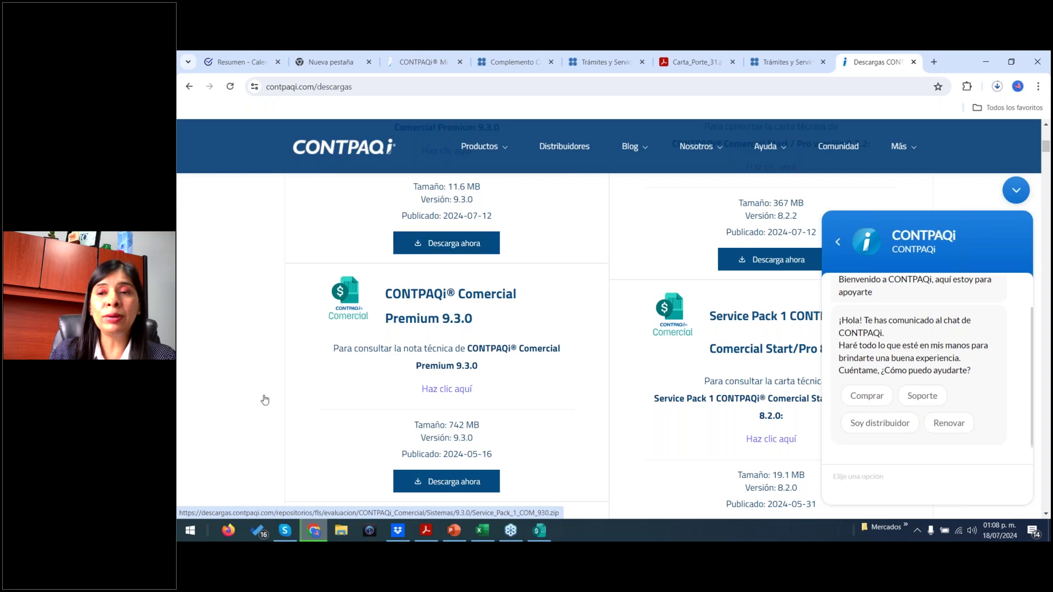
left_click(985, 62)
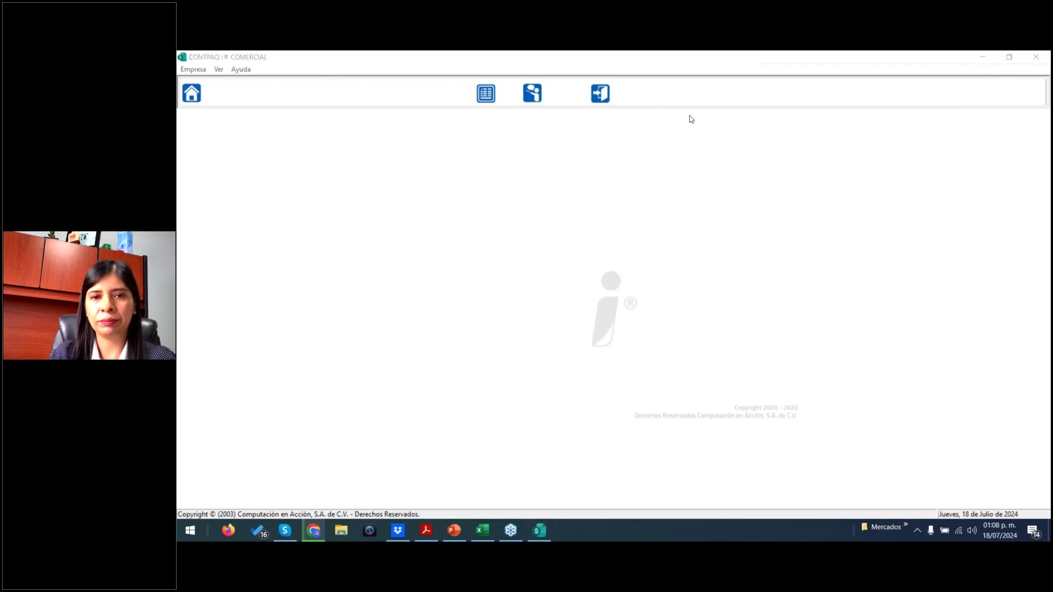
- Close CONTPAQi Comercial and dismiss the Start menu and shortcut menus, leaving the bare desktop
left_click(601, 94)
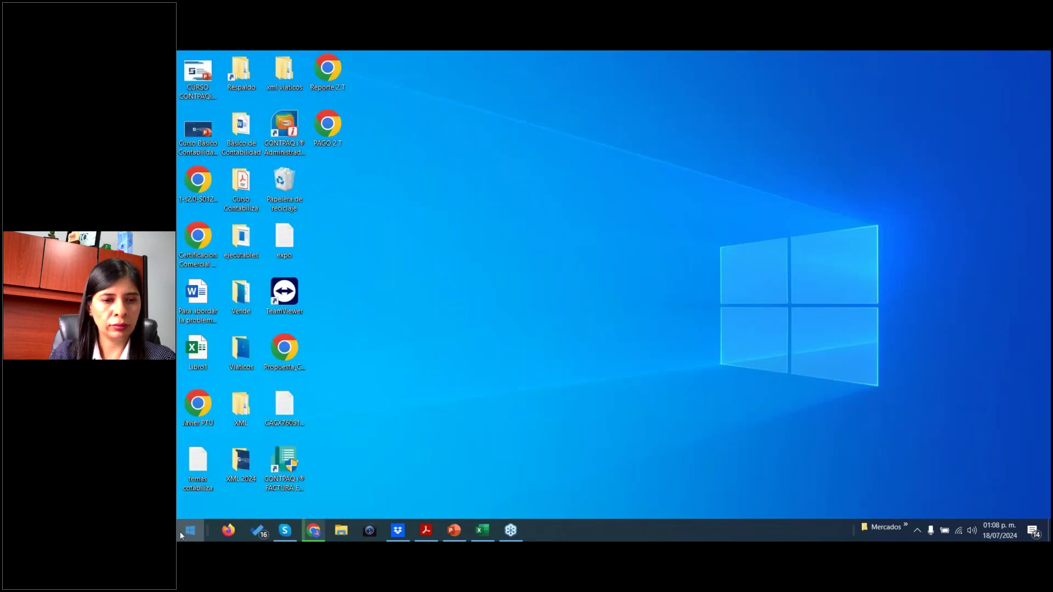
left_click(190, 531)
left_click(705, 287)
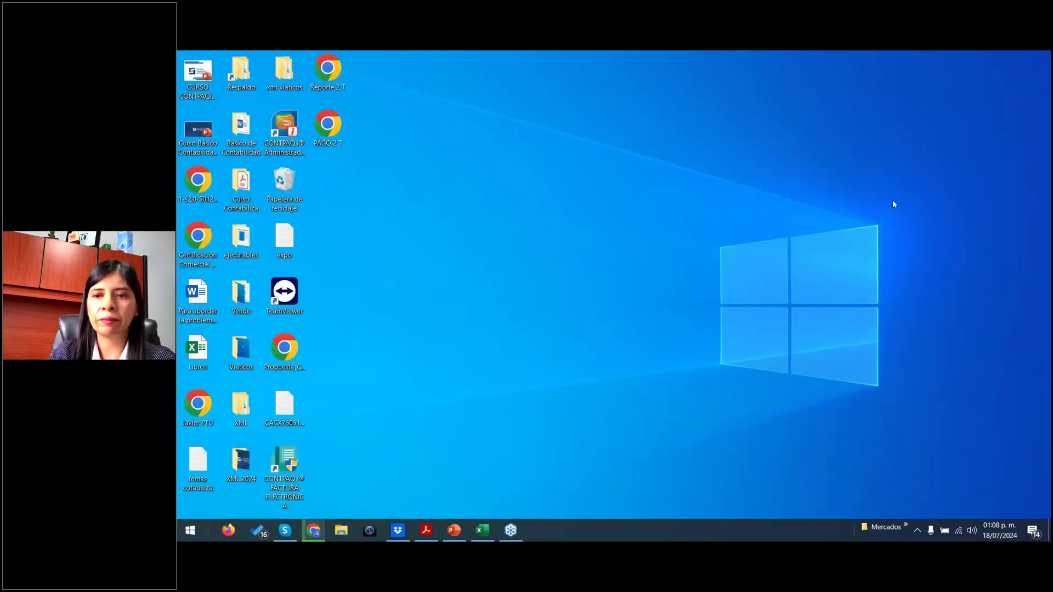
right_click(277, 469)
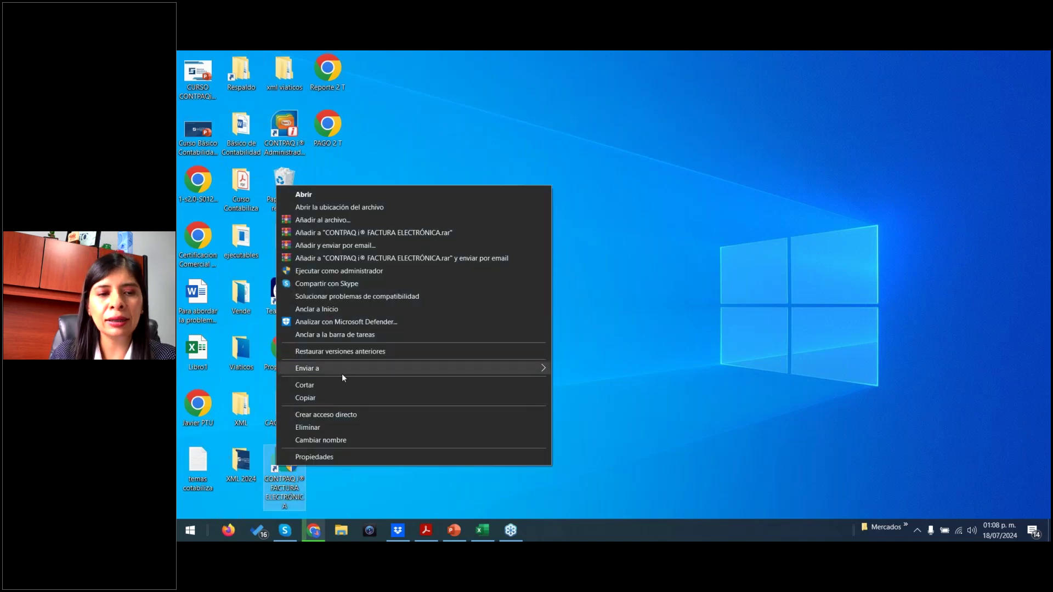
left_click(656, 263)
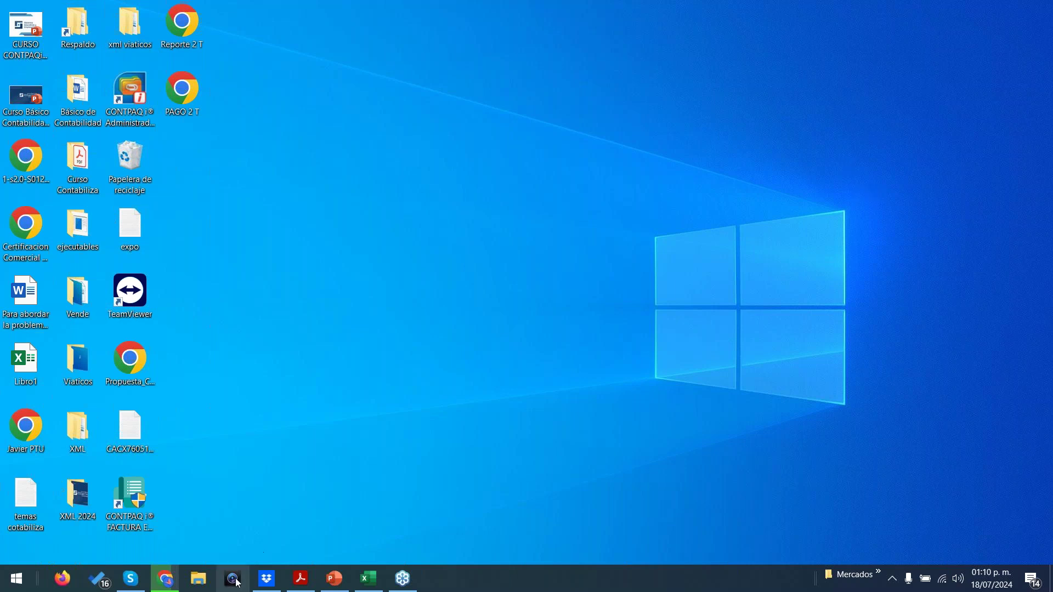
- Launch TeamViewer from its desktop icon and enter the partner's ID for remote control
left_click(17, 581)
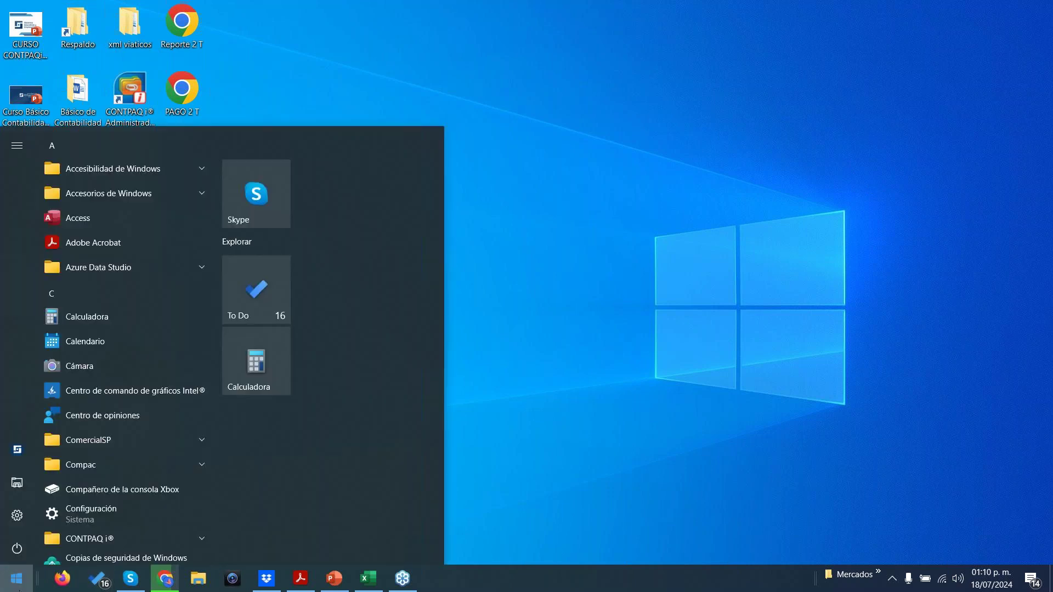
left_click(520, 266)
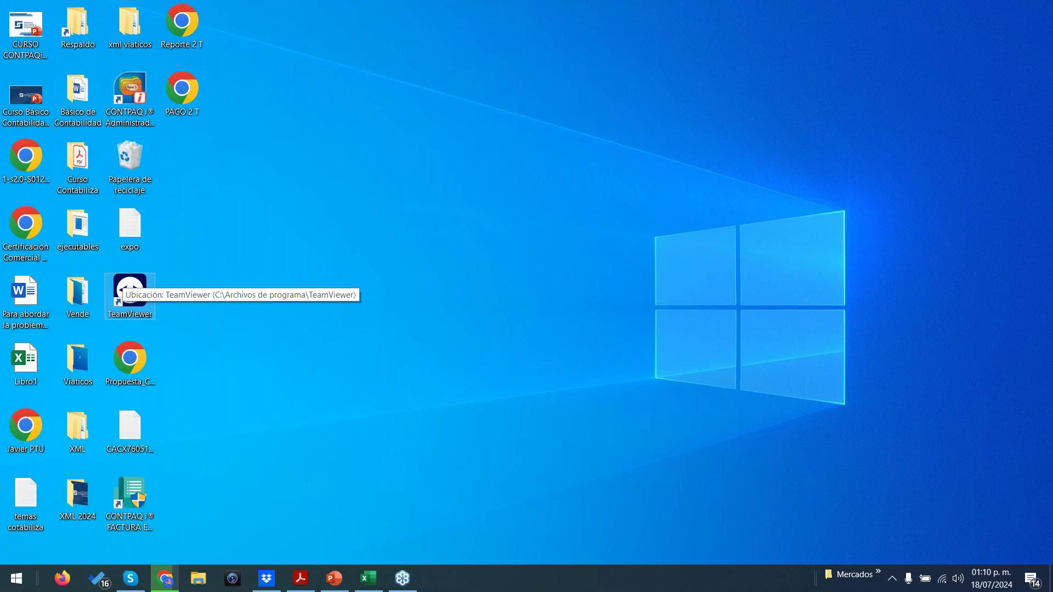
double_click(129, 288)
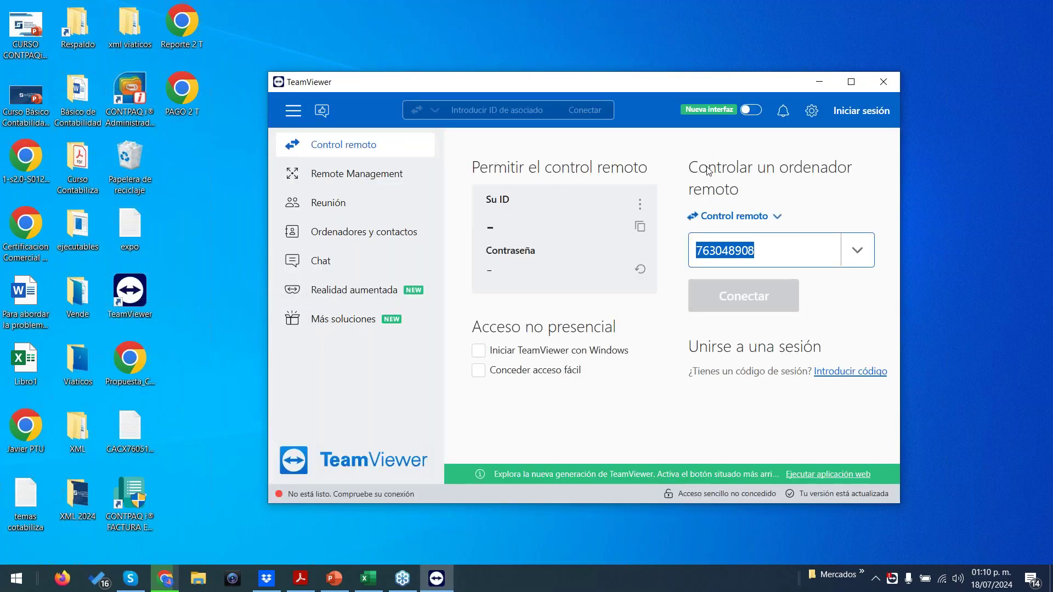
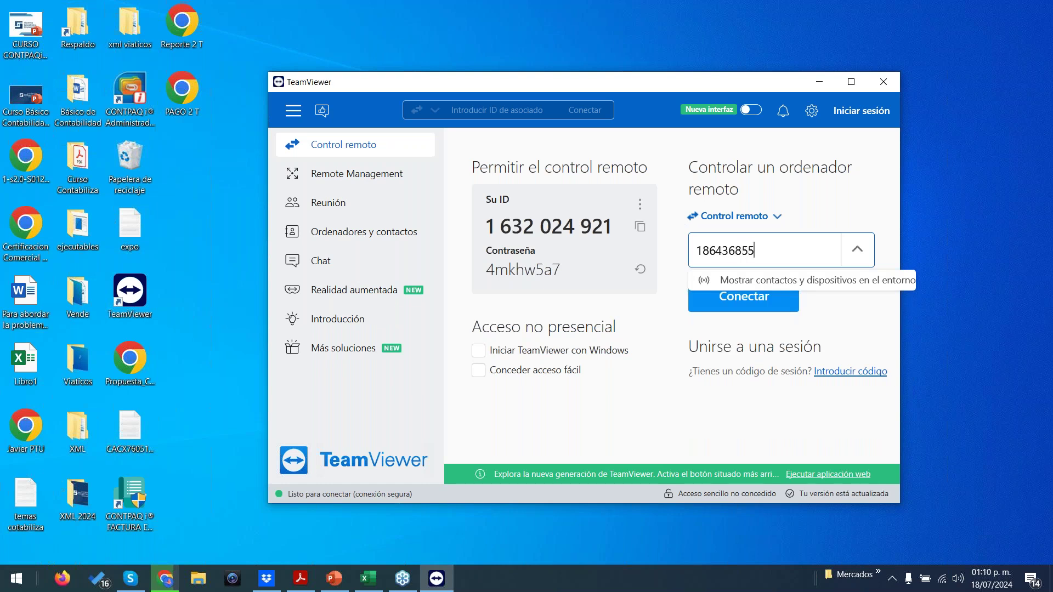
- Connect to the partner's computer and submit the partner password
key("Return")
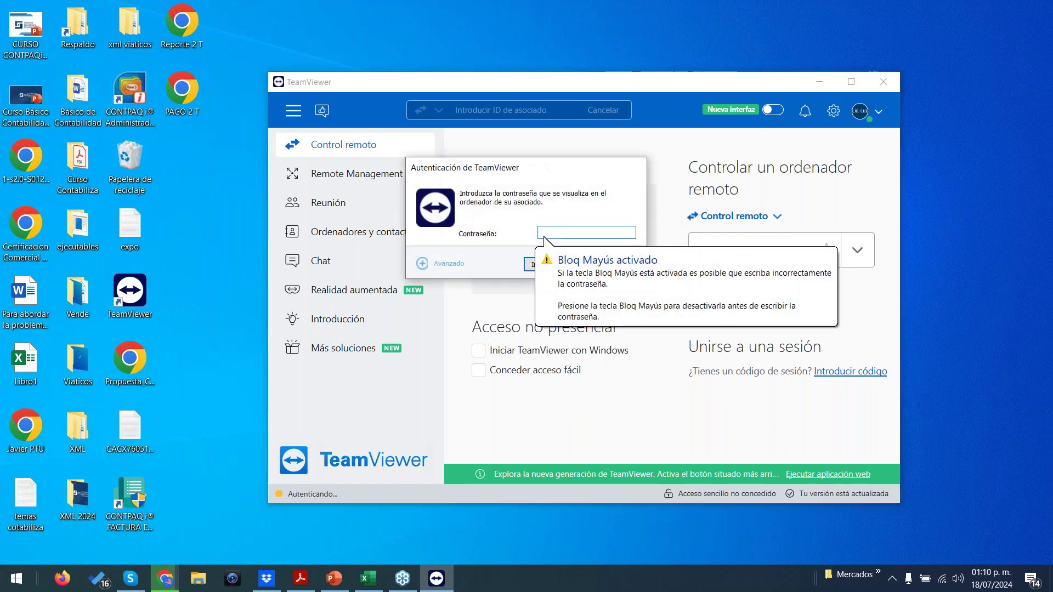
type("••")
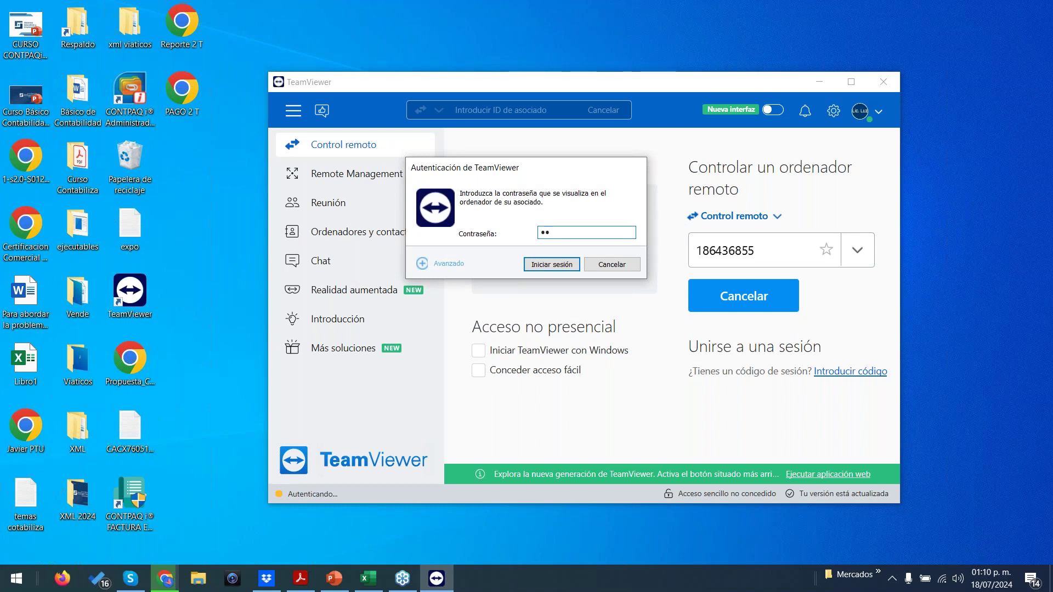
type("•••")
left_click(552, 264)
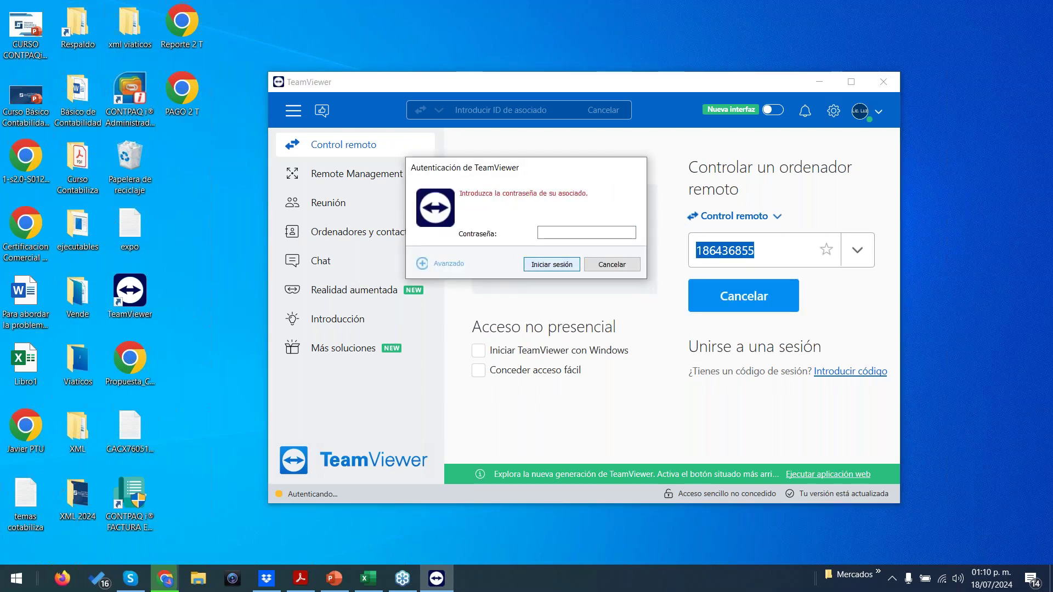
- Retype the partner password after the invalid-password message and submit it again
left_click(568, 235)
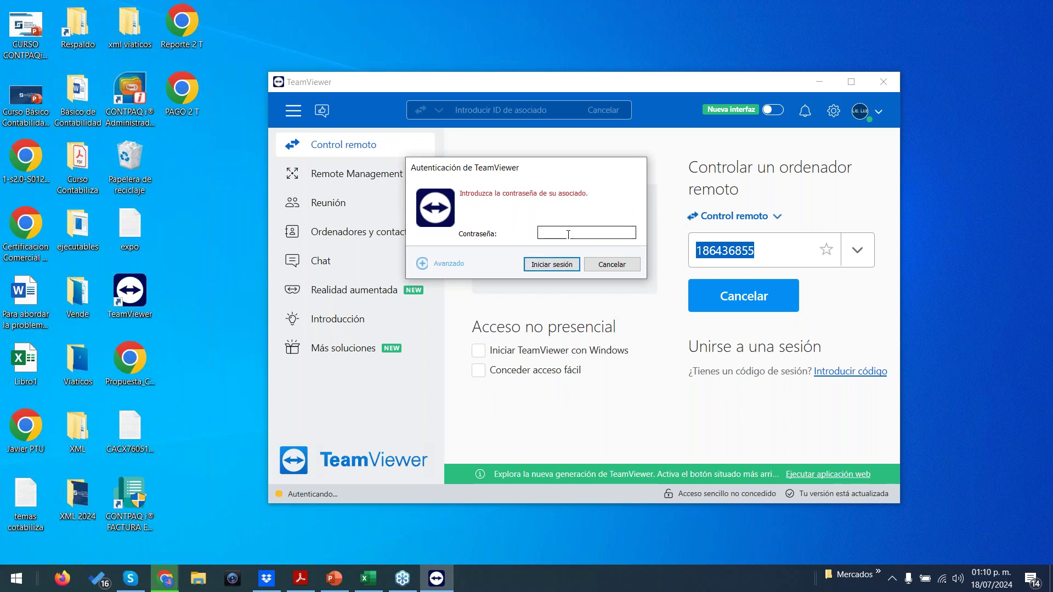
type("1234567")
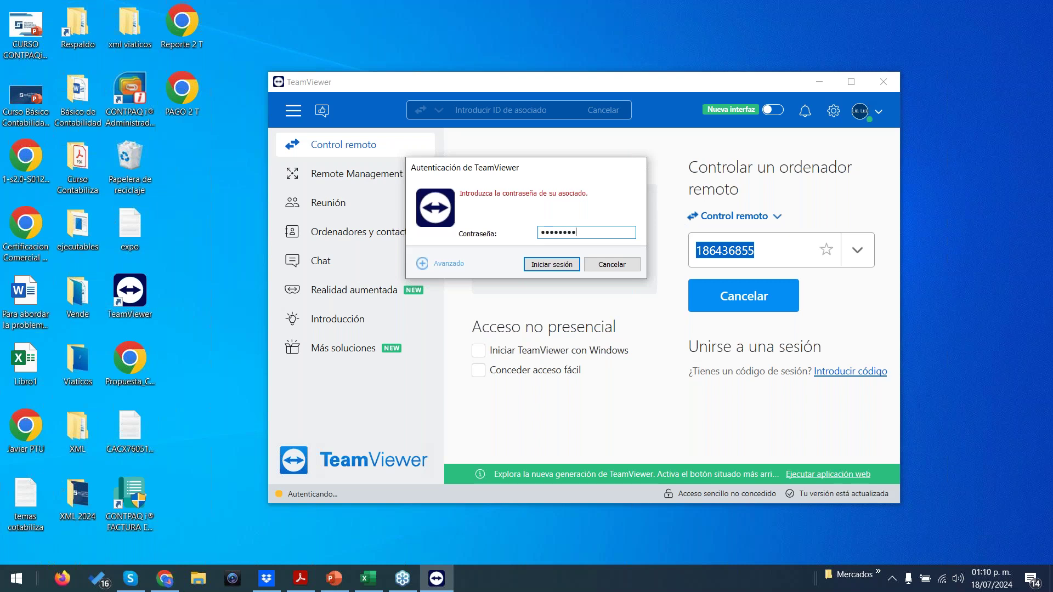
left_click(547, 269)
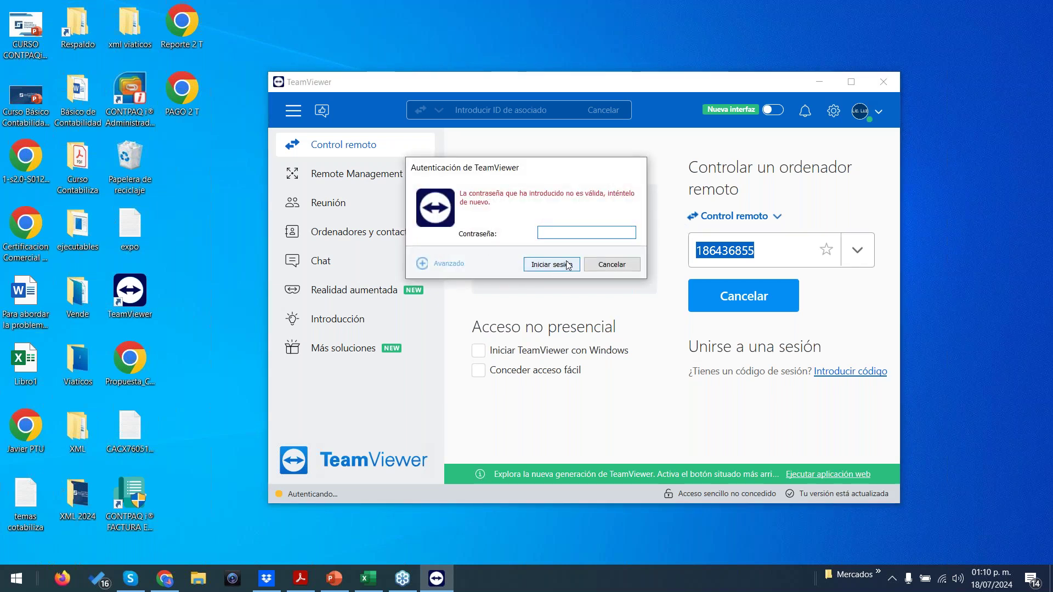
type("••••••••")
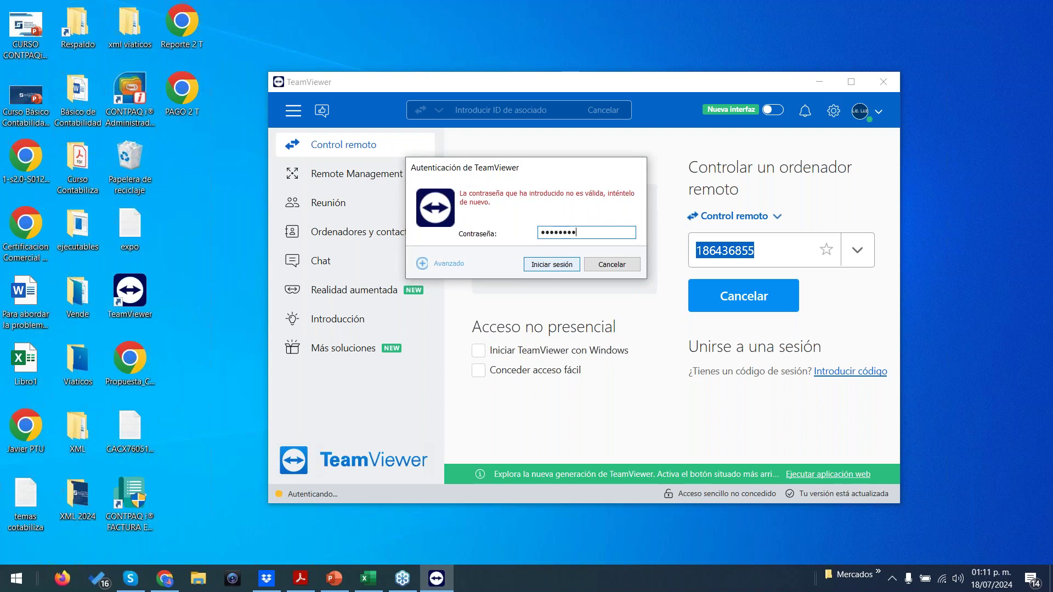
key("Return")
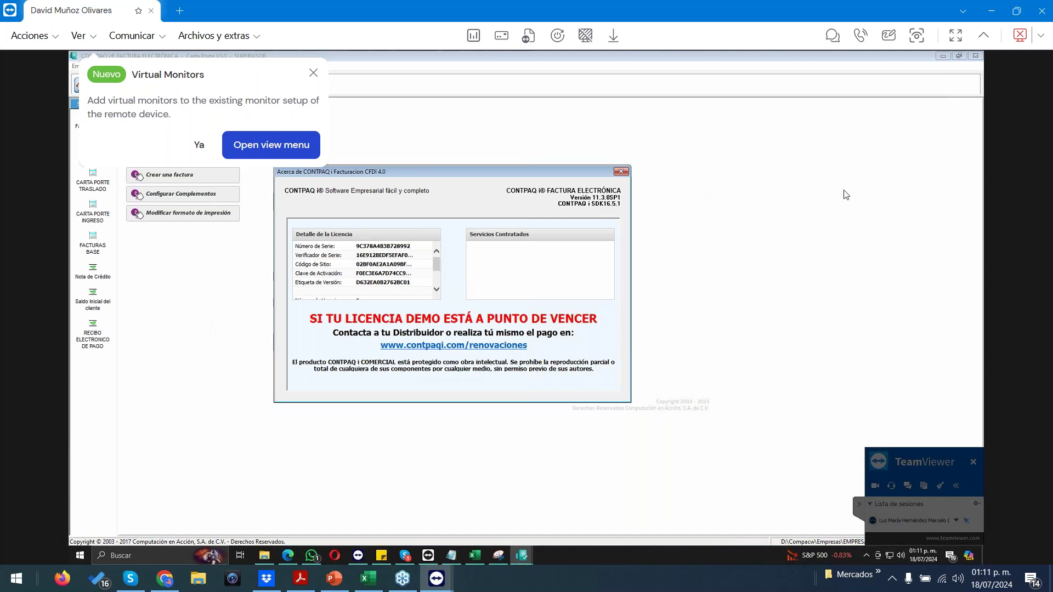
- Close the remote About and Virtual Monitors popups, try a CONTPAQi toolbar feature, then end the session
left_click(621, 172)
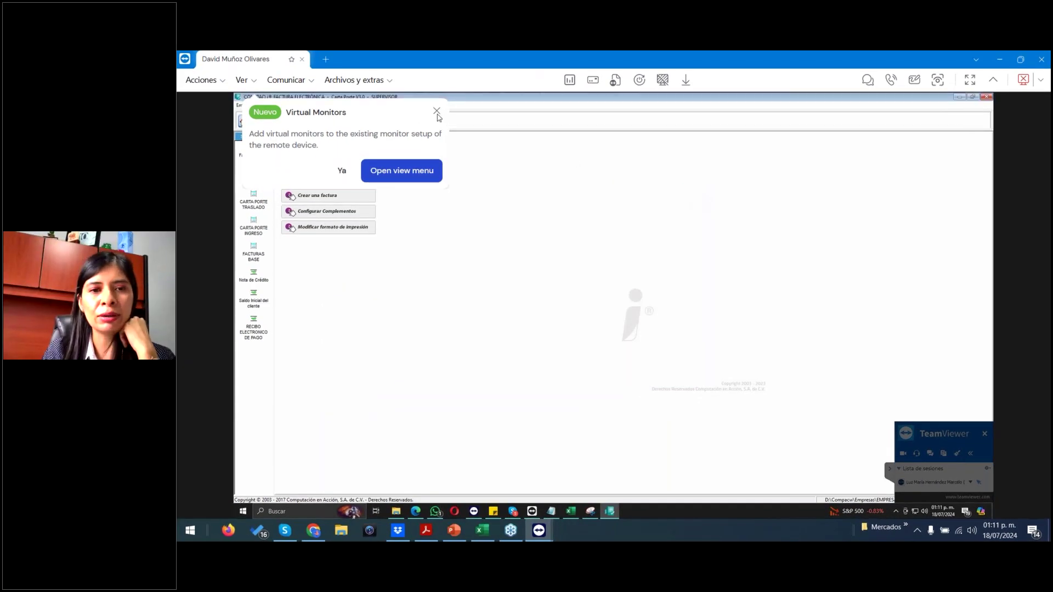
left_click(436, 111)
left_click(324, 121)
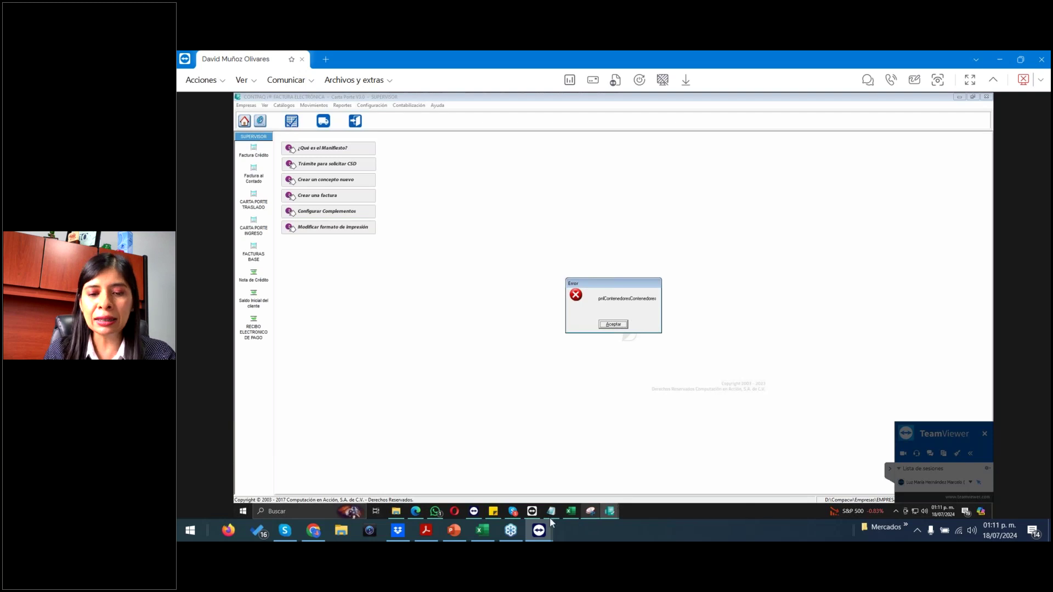
left_click(1041, 58)
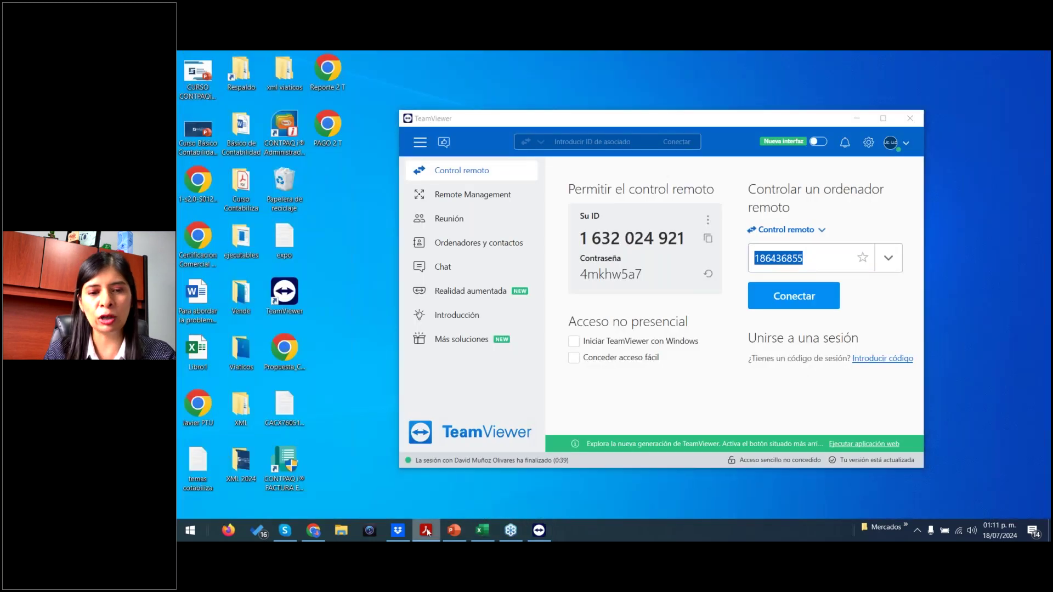
- Bring up the Acrobat slide deck and scroll to the Carta porte 3.0 customs-regime FAQ slide
left_click(426, 530)
left_click(561, 337)
scroll(561, 337, "up", 11)
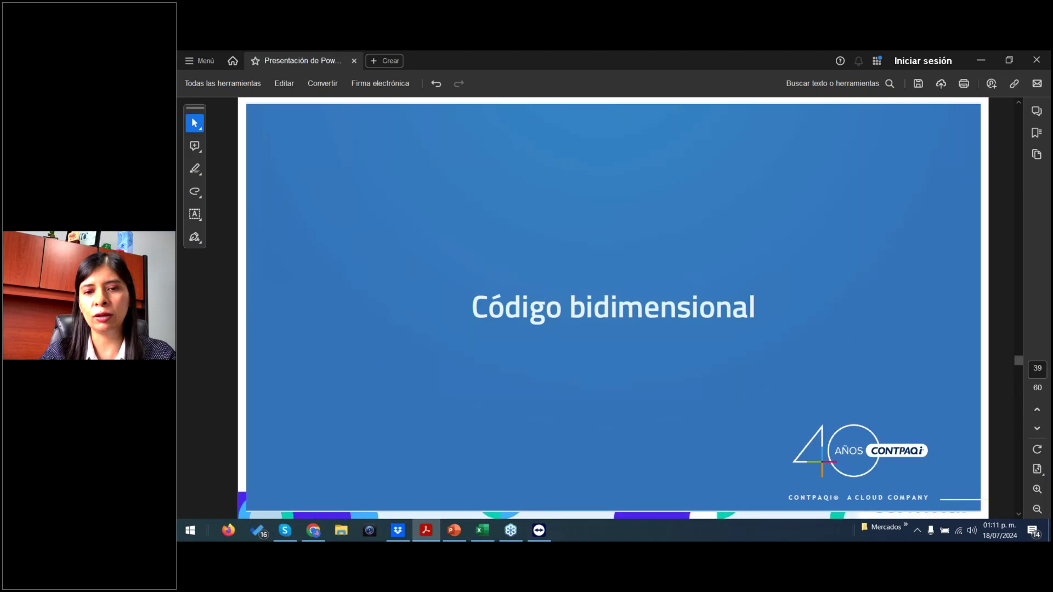
scroll(561, 337, "up", 11)
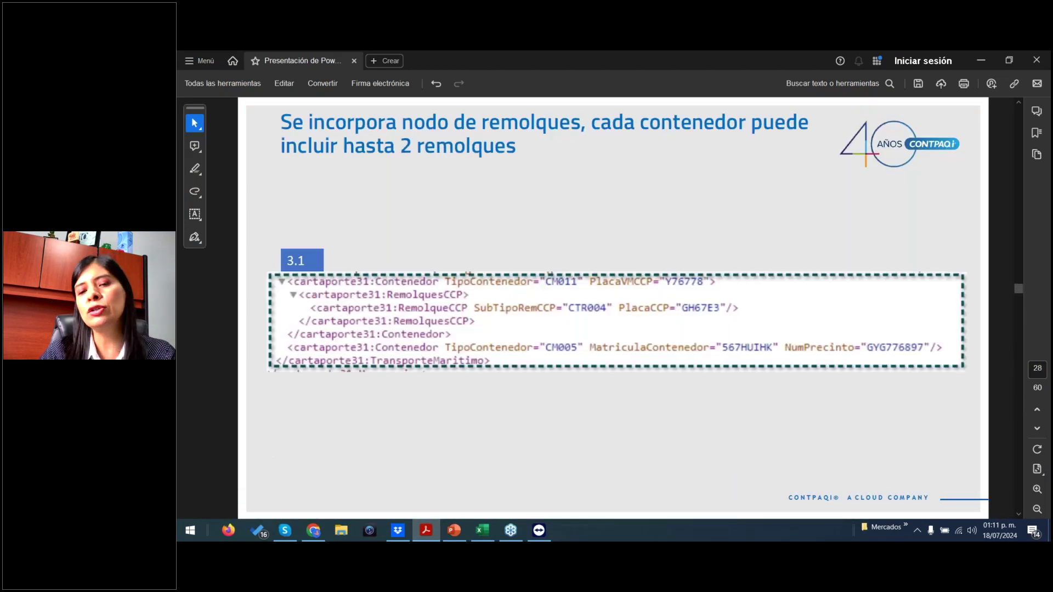
scroll(430, 253, "up", 7)
scroll(430, 253, "up", 10)
scroll(361, 340, "up", 4)
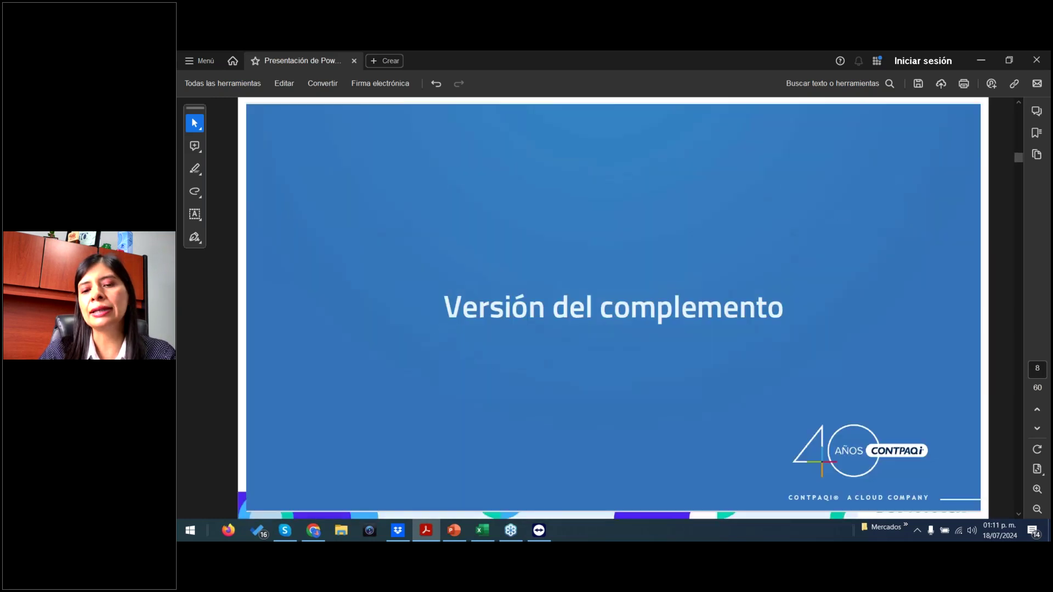
scroll(613, 308, "down", 4)
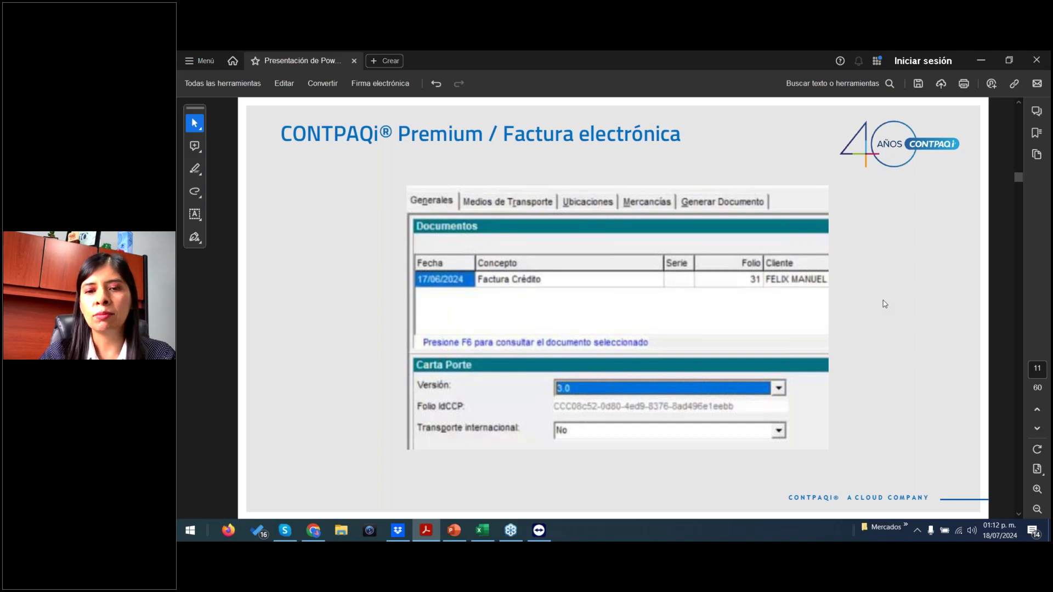
scroll(884, 303, "down", 1)
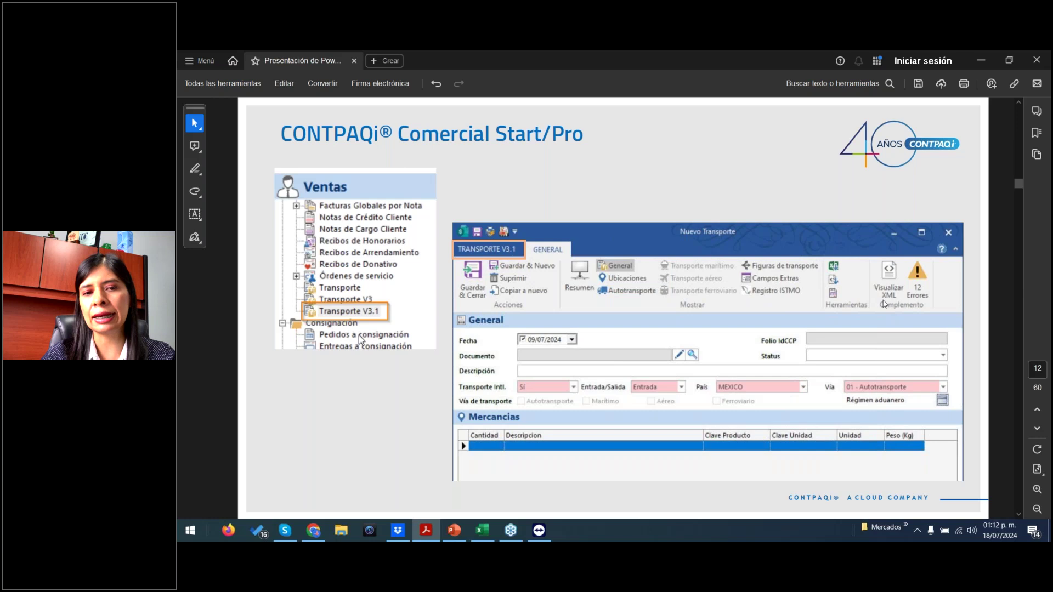
scroll(884, 303, "down", 1)
scroll(884, 303, "down", 5)
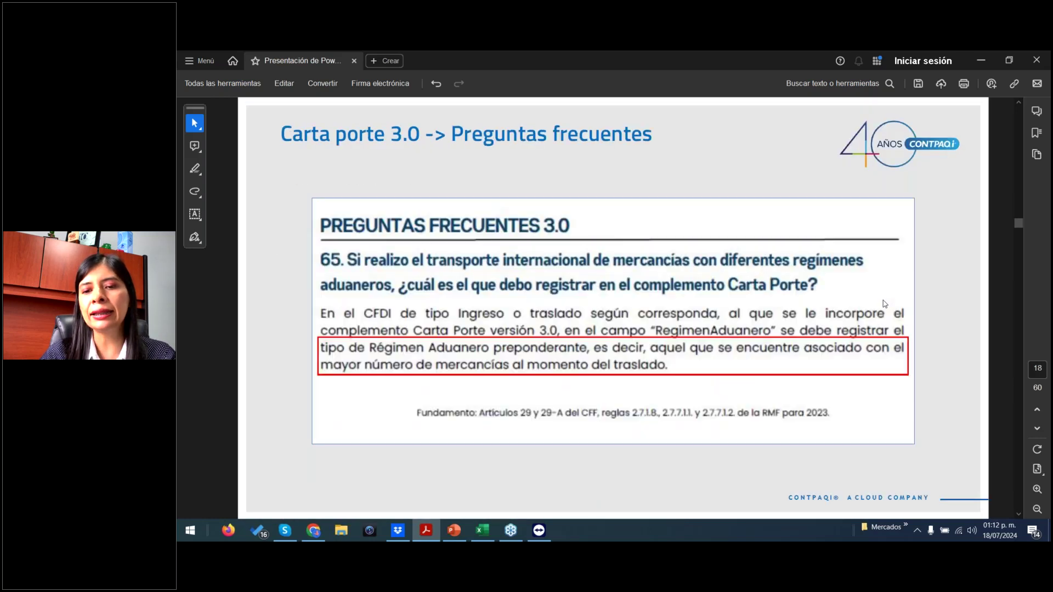
scroll(885, 303, "down", 2)
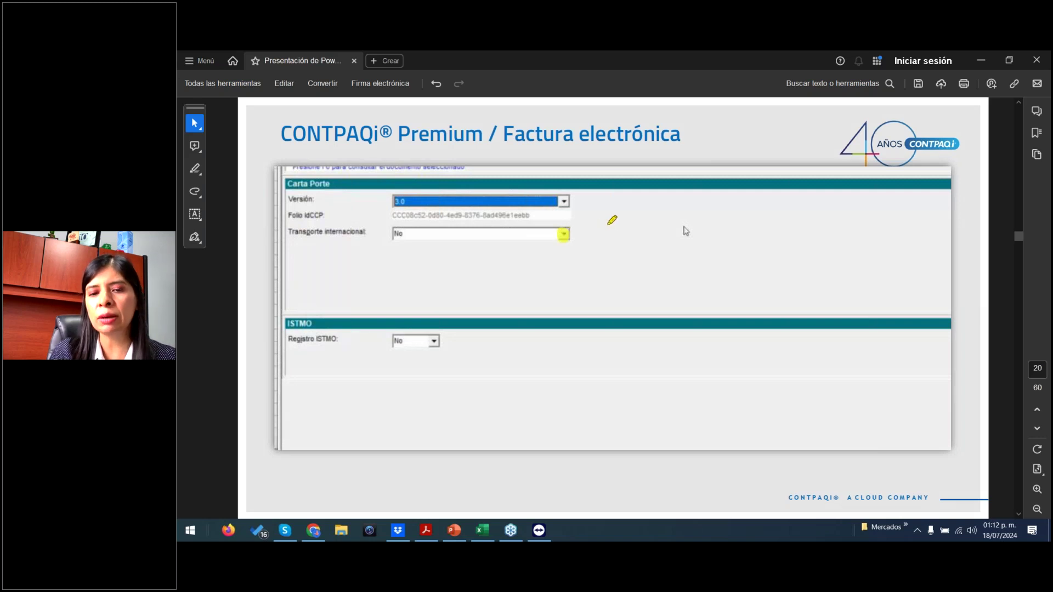
- Annotate the slide with 'Sí' beside the international transport field and a bracket under ISTMO
mouse_move(606, 220)
left_mouse_down()
mouse_move(595, 247)
mouse_move(630, 249)
mouse_move(629, 217)
left_mouse_up()
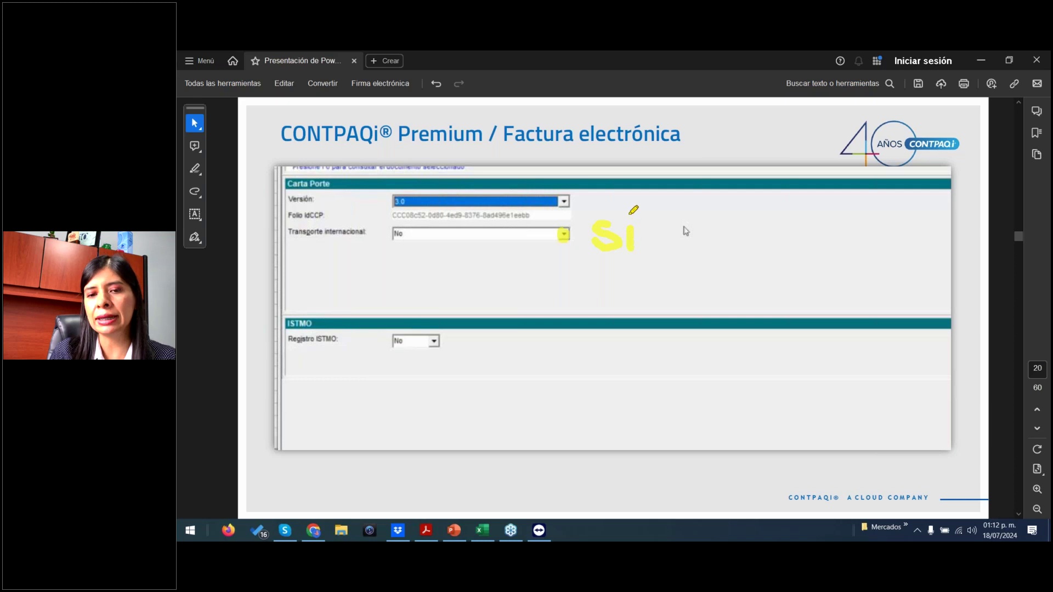
mouse_move(328, 383)
left_mouse_down()
mouse_move(625, 369)
mouse_move(623, 446)
left_mouse_up()
left_click_drag(328, 383, 342, 443)
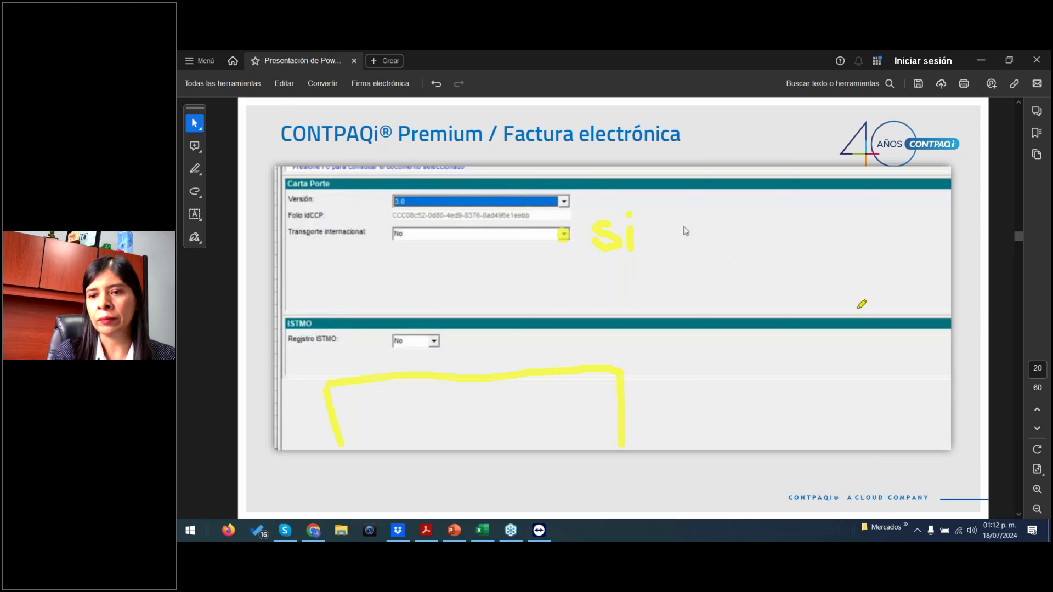
key("Escape")
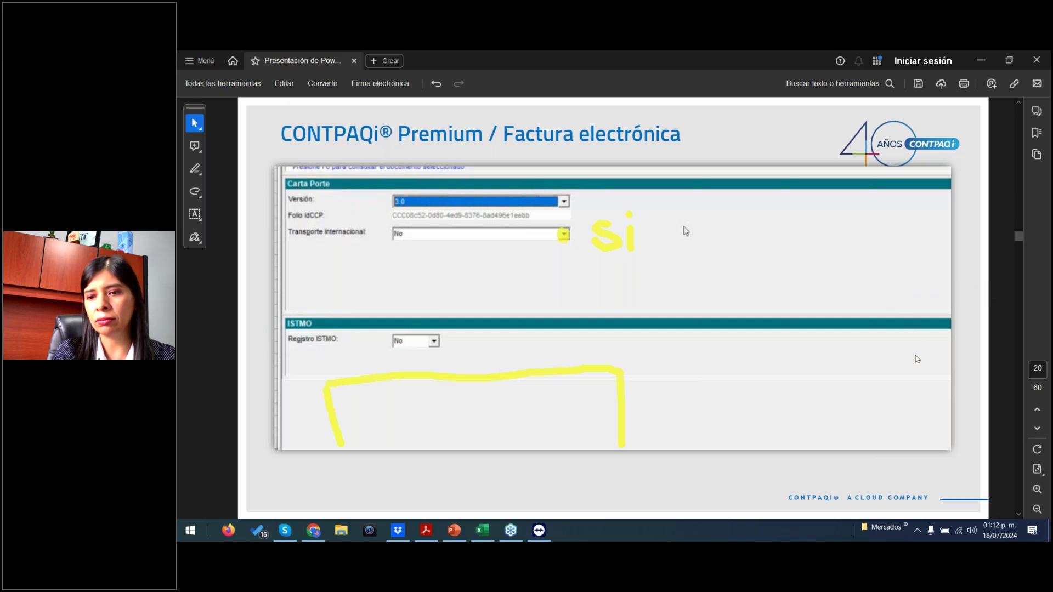
- Scroll ahead to page 29, the Factura electrónica containers capture slide
scroll(917, 360, "down", 3)
scroll(613, 307, "down", 1)
scroll(815, 451, "down", 5)
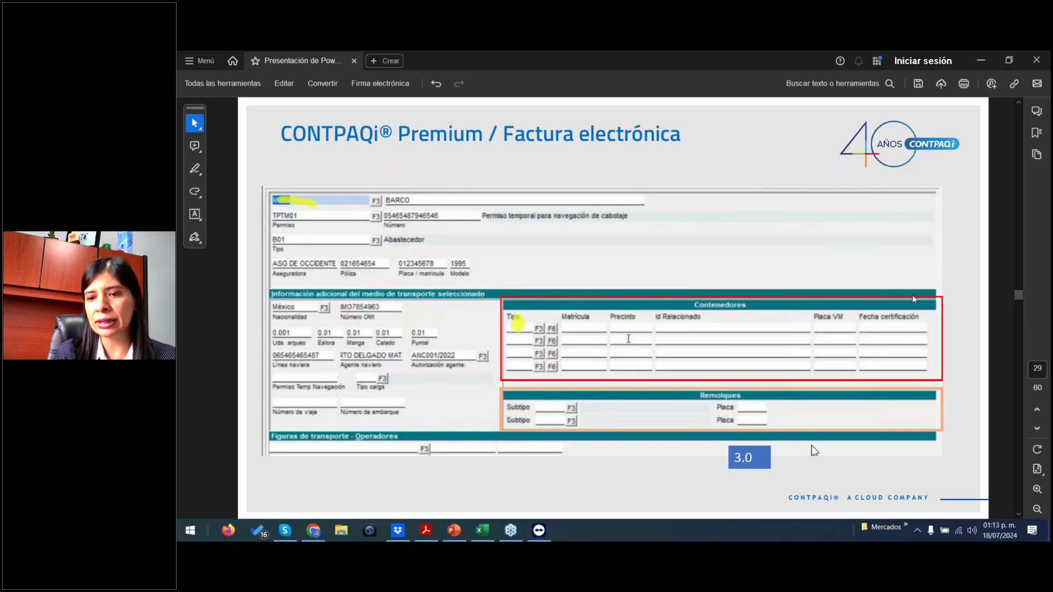
- Highlight CM011 in the page 30 containers note, then scroll to the page 35 Fracción arancelaria slide
scroll(797, 333, "down", 2)
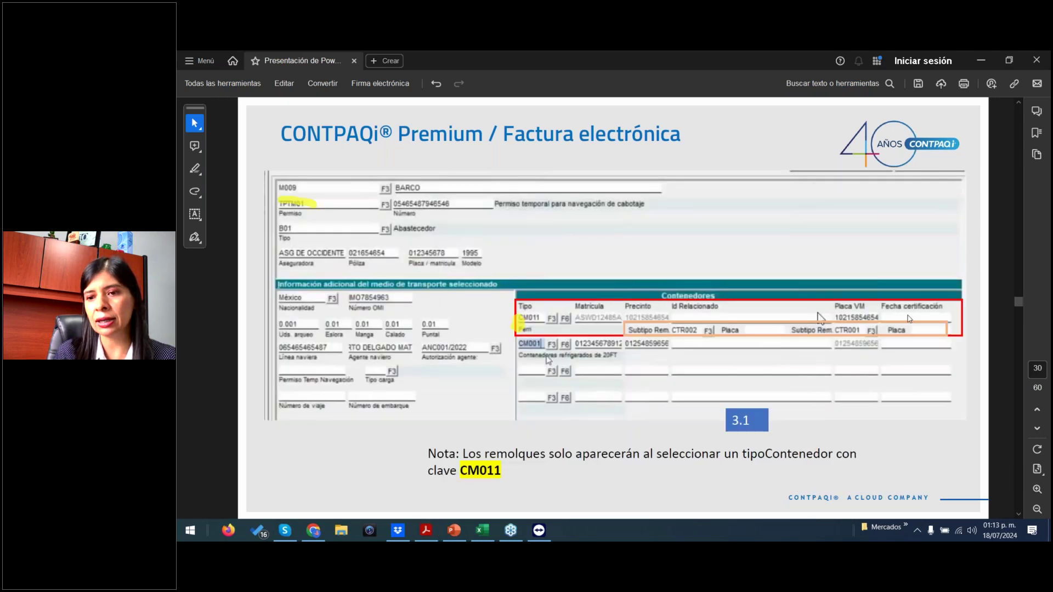
left_click_drag(462, 470, 496, 469)
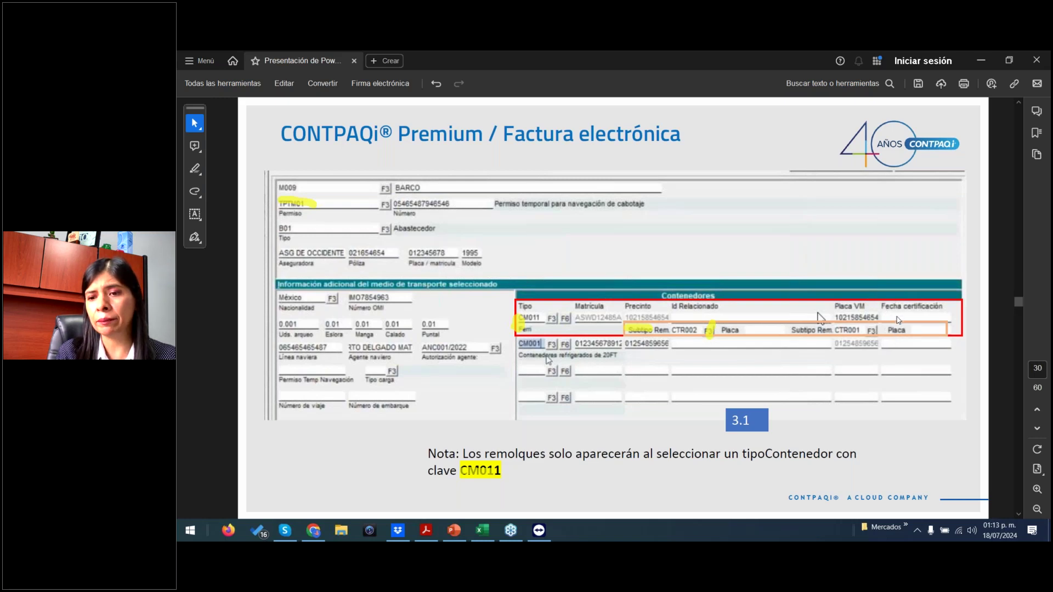
left_click(899, 357)
scroll(899, 357, "down", 3)
scroll(614, 307, "down", 2)
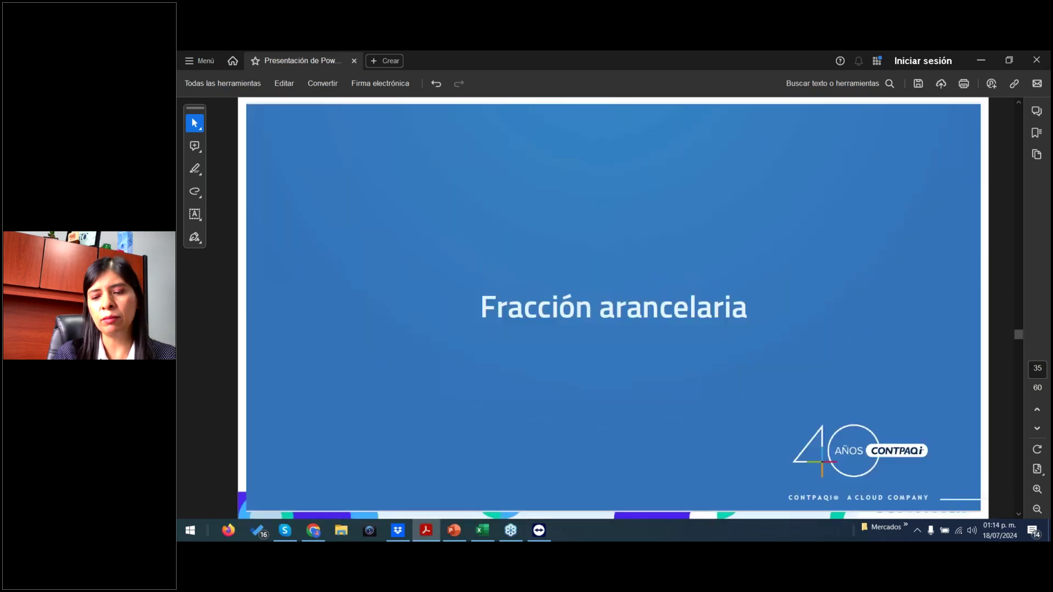
- Scroll through the tariff, catalogue and compatibility slides from page 35 to page 50
scroll(613, 307, "up", 2)
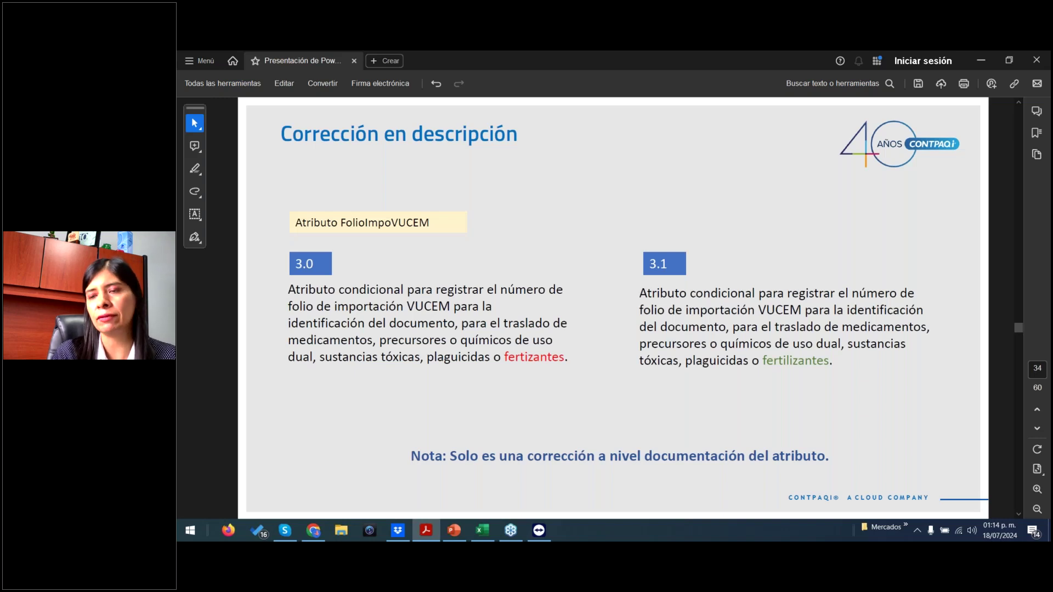
scroll(613, 307, "down", 2)
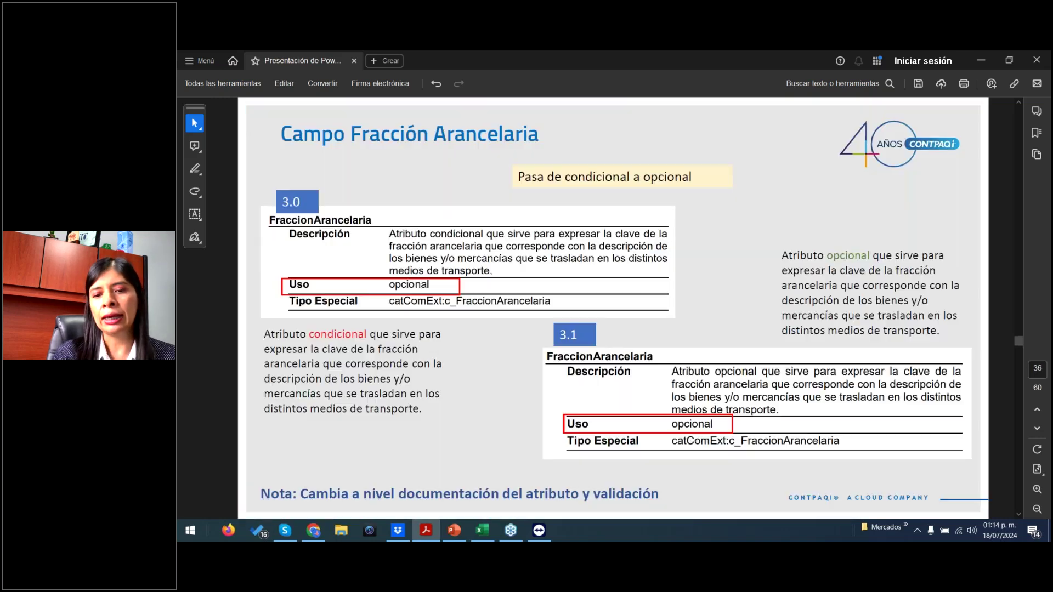
scroll(613, 307, "down", 1)
scroll(614, 307, "down", 3)
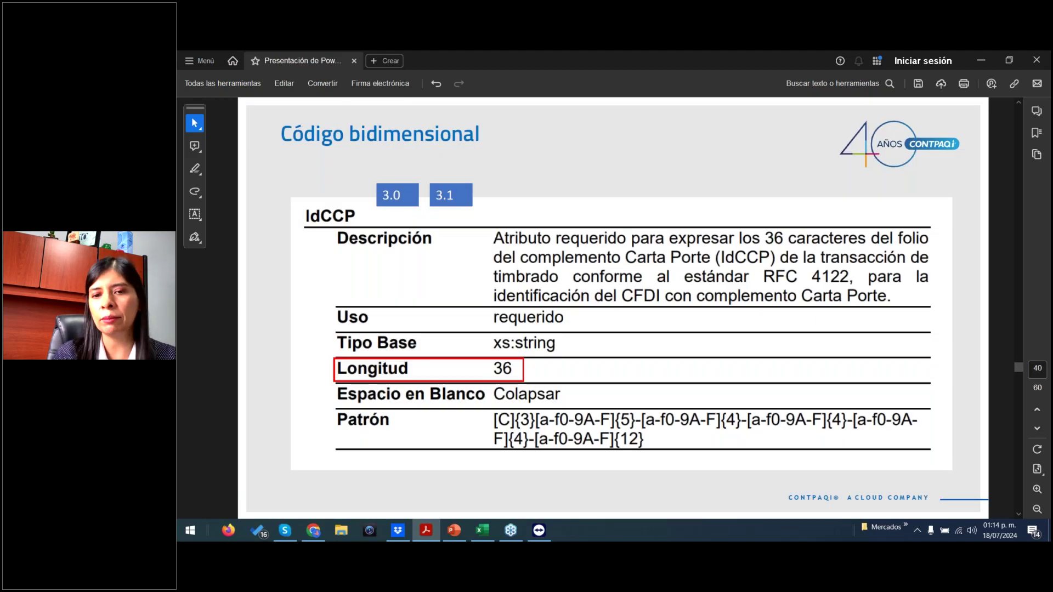
scroll(613, 307, "down", 2)
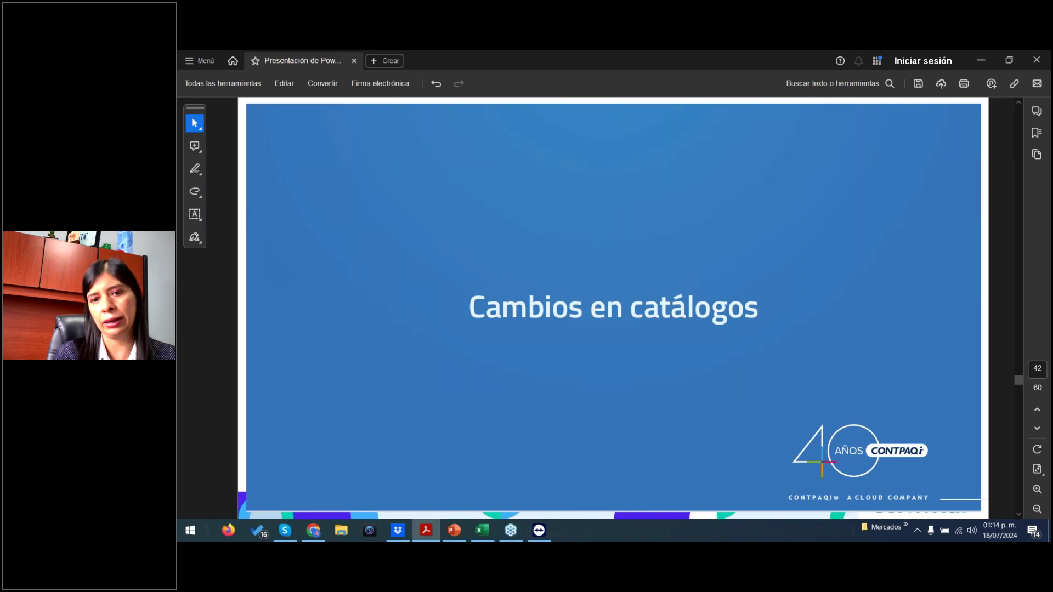
scroll(613, 308, "down", 3)
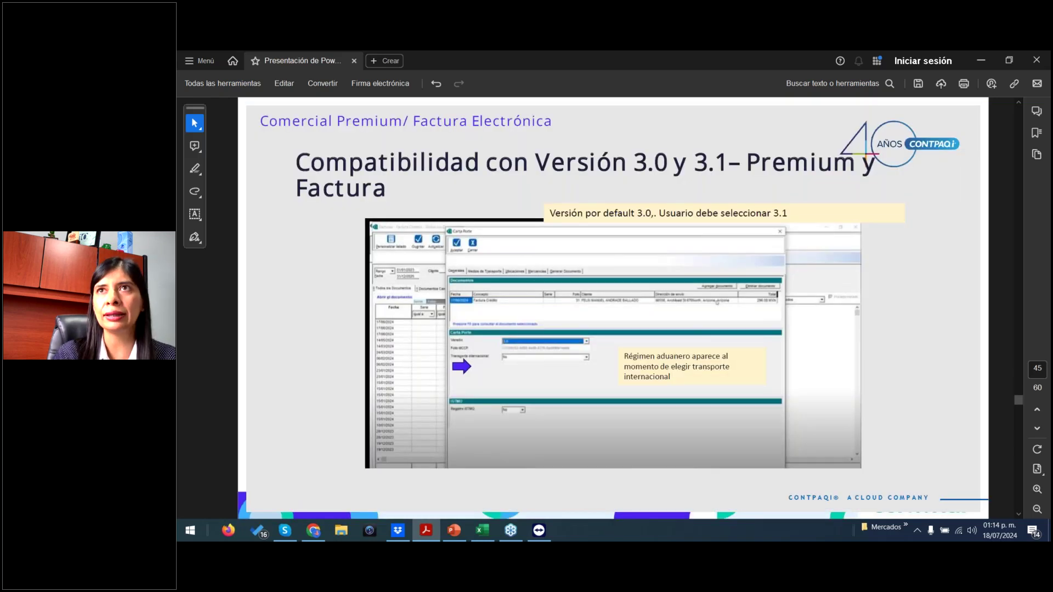
scroll(717, 302, "down", 1)
scroll(717, 302, "down", 2)
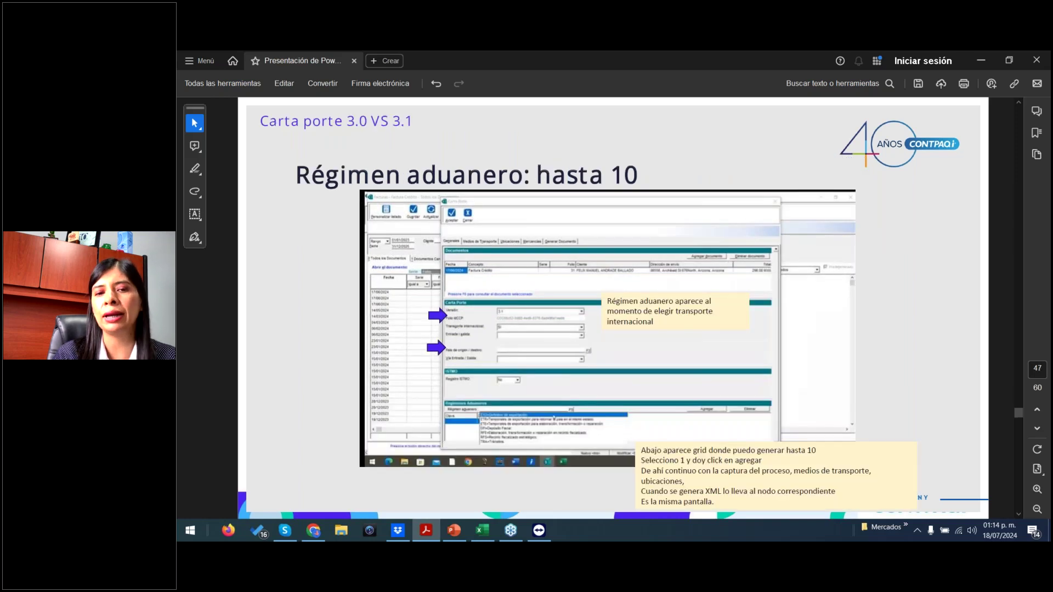
scroll(614, 307, "down", 1)
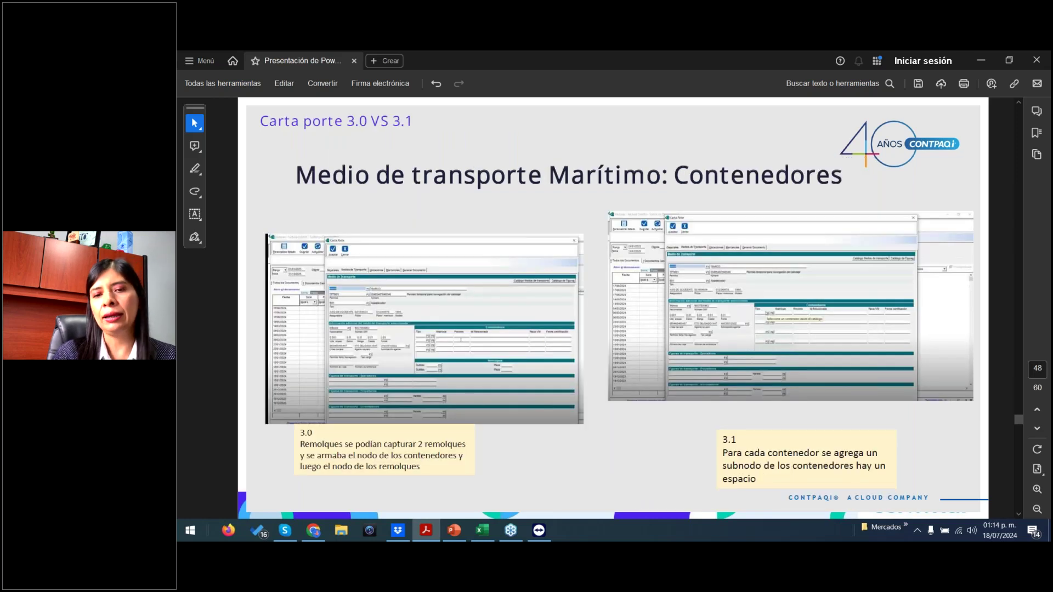
scroll(613, 307, "down", 2)
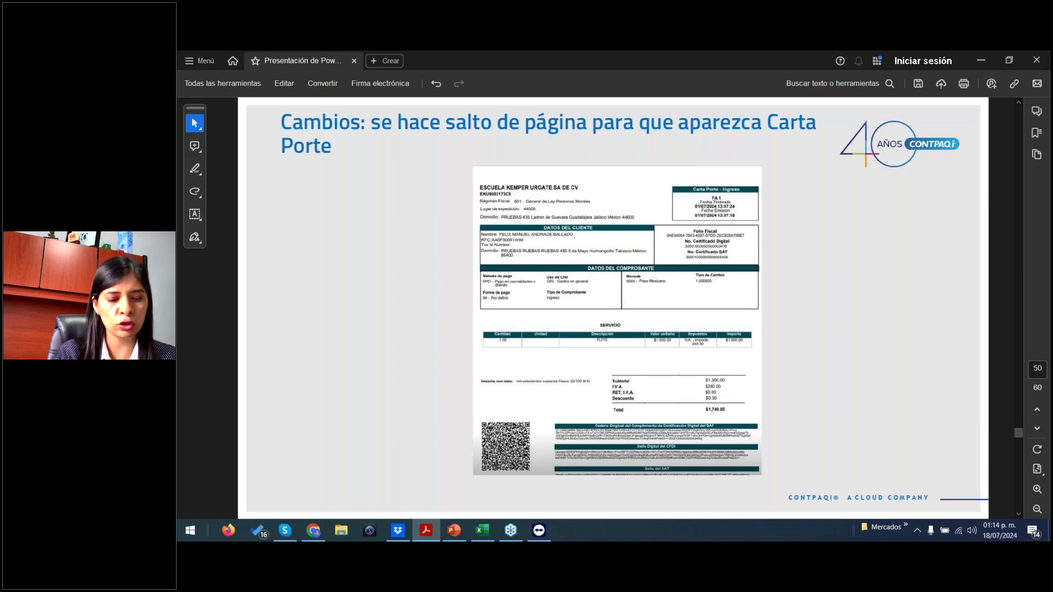
- In File Explorer, navigate to D:\Compacw\Empresas\Reportes\Facturacion
key("super+e")
double_click(636, 300)
double_click(505, 188)
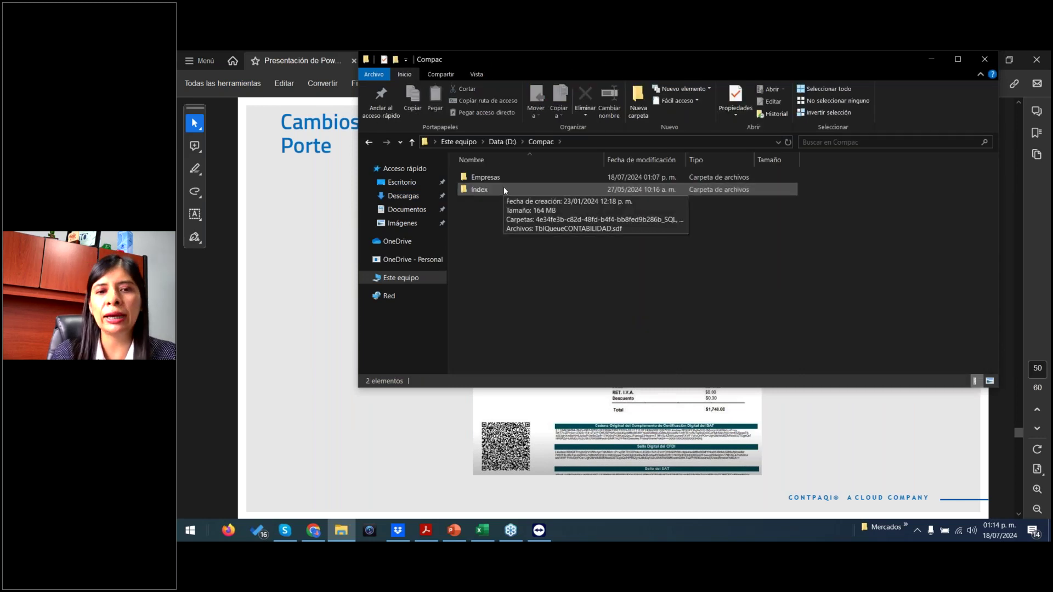
double_click(501, 178)
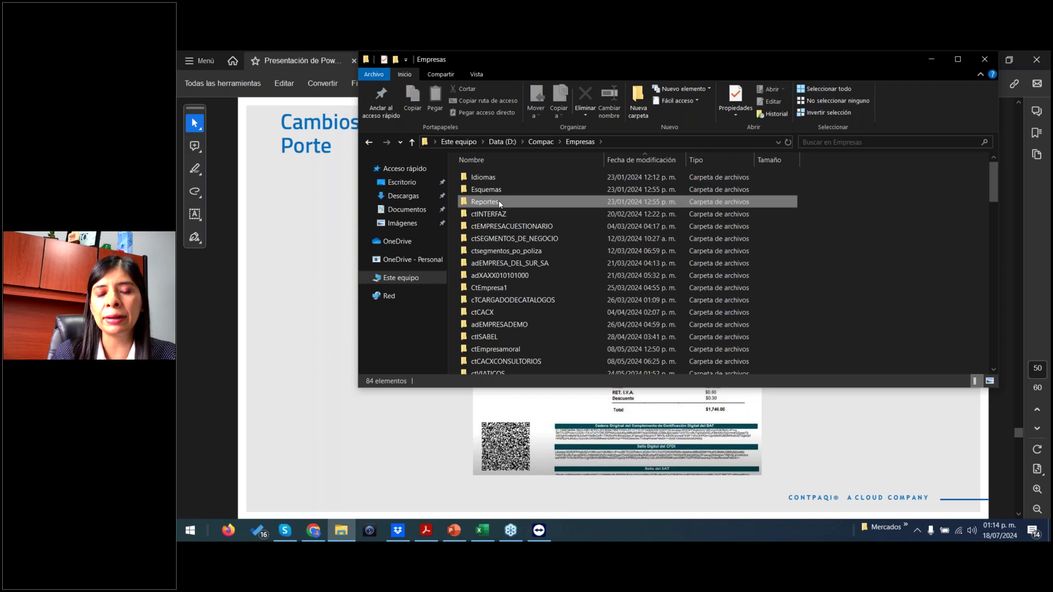
double_click(499, 201)
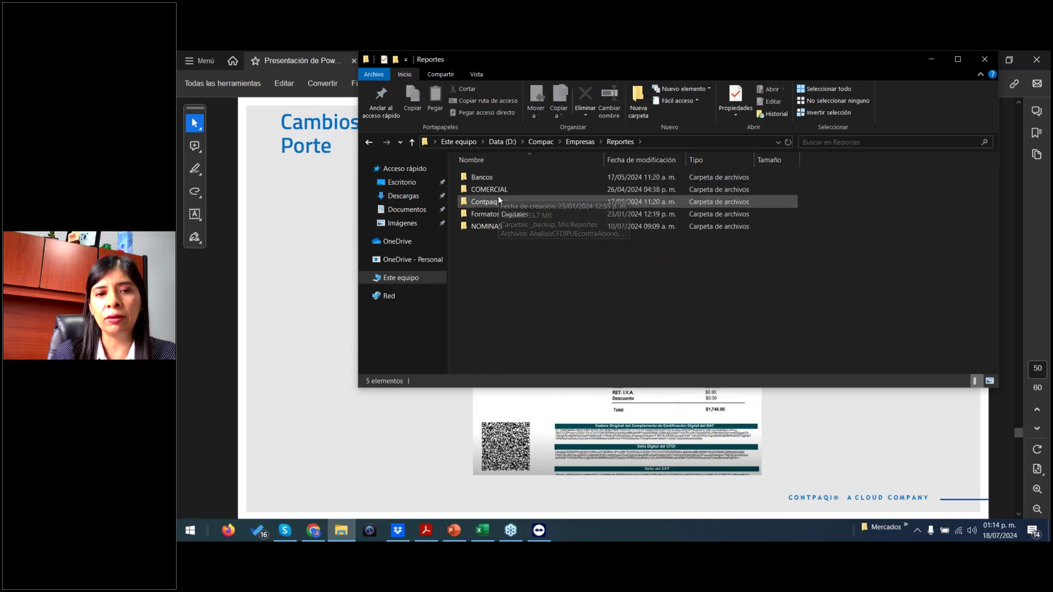
left_click(516, 144)
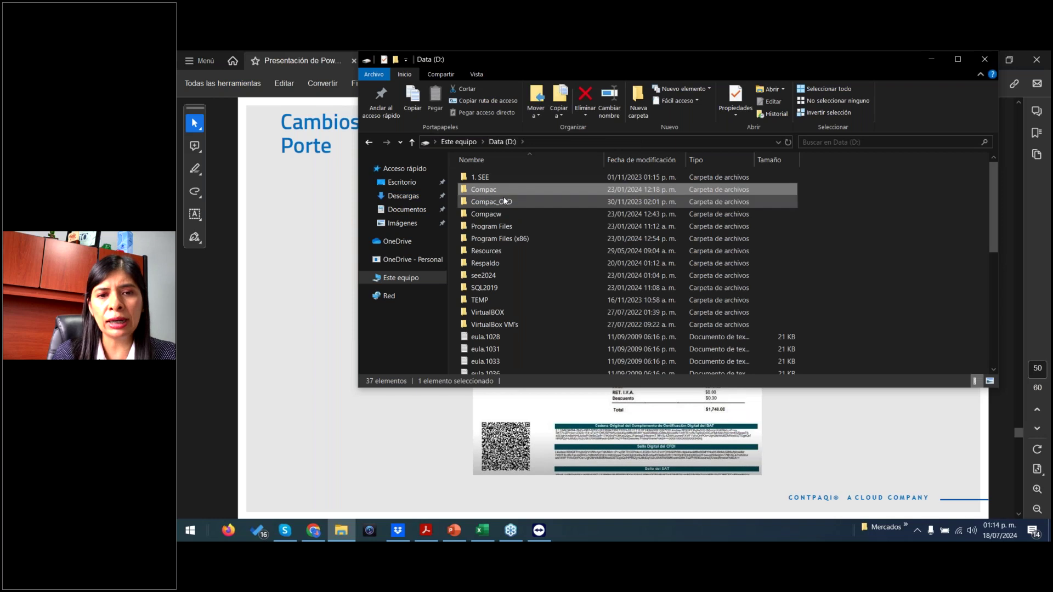
double_click(505, 206)
double_click(507, 177)
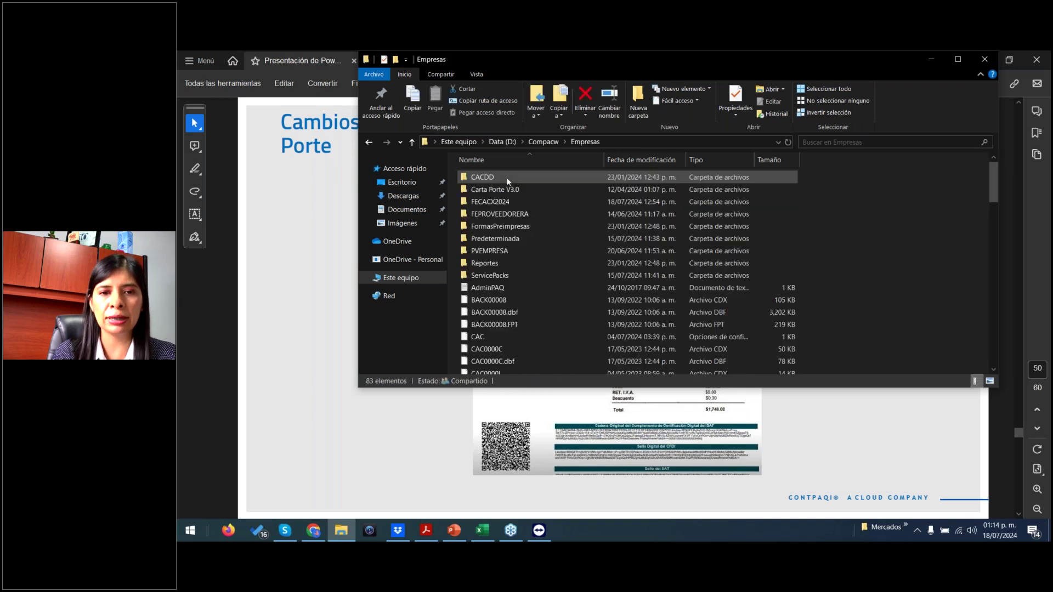
double_click(494, 263)
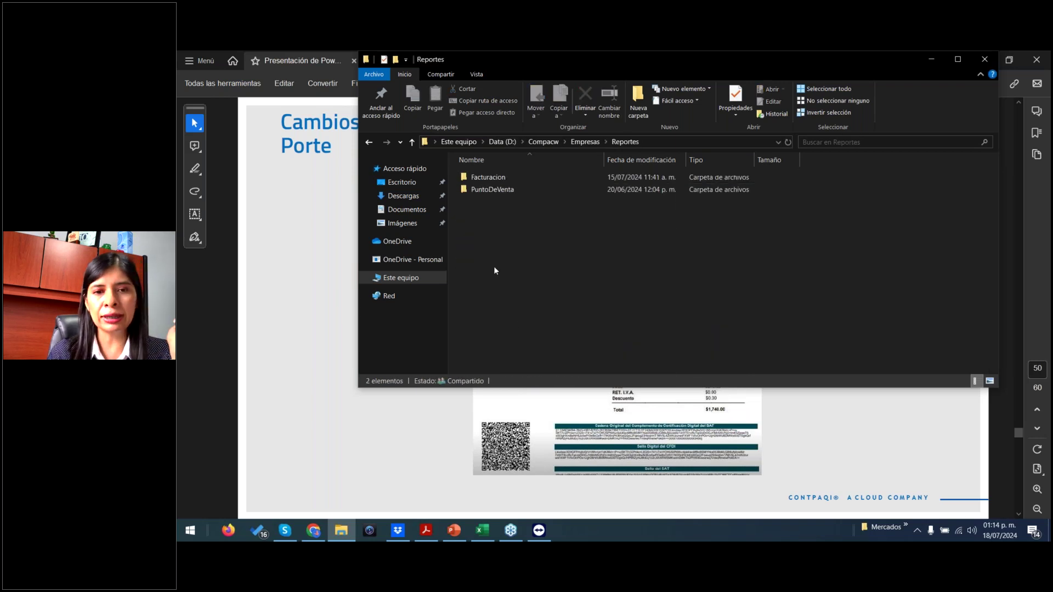
double_click(498, 176)
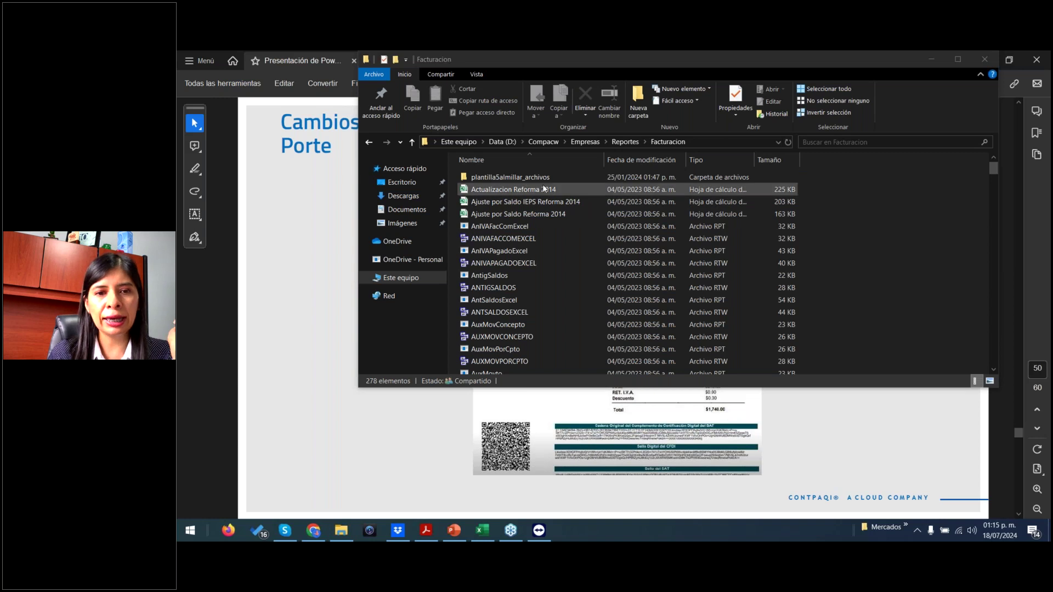
- Sort by modification date to show the Carta Porte 3.1 templates, then return to the slides at page 51
left_click(629, 160)
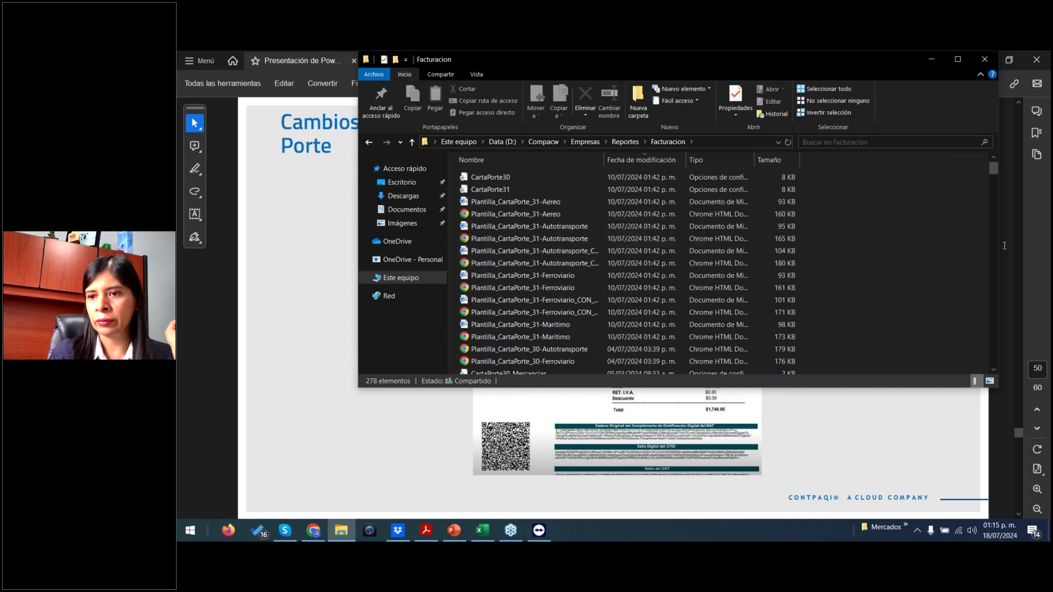
left_click(1046, 240)
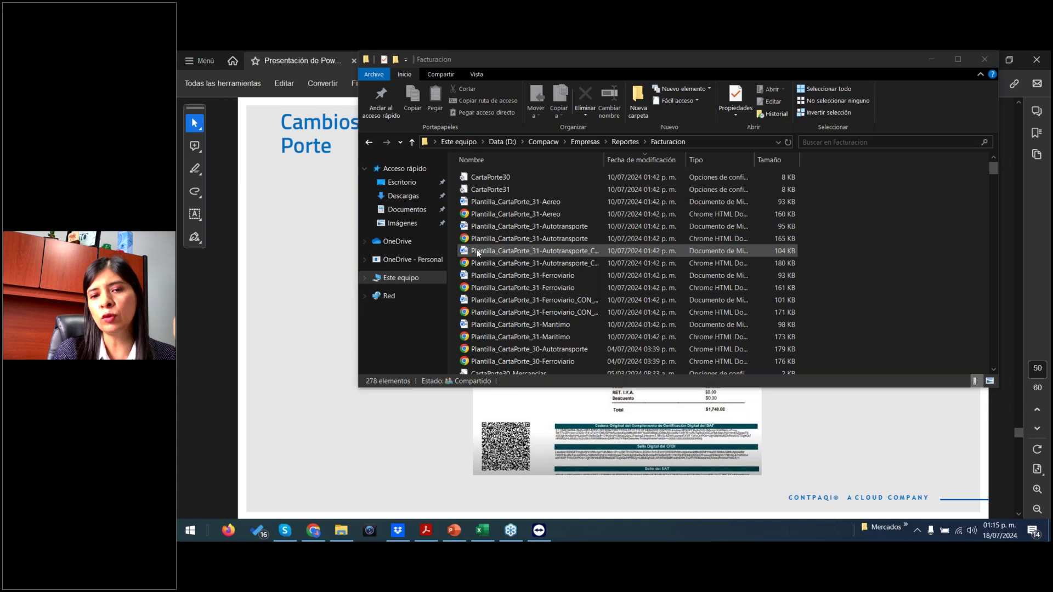
left_click(283, 368)
scroll(282, 364, "down", 1)
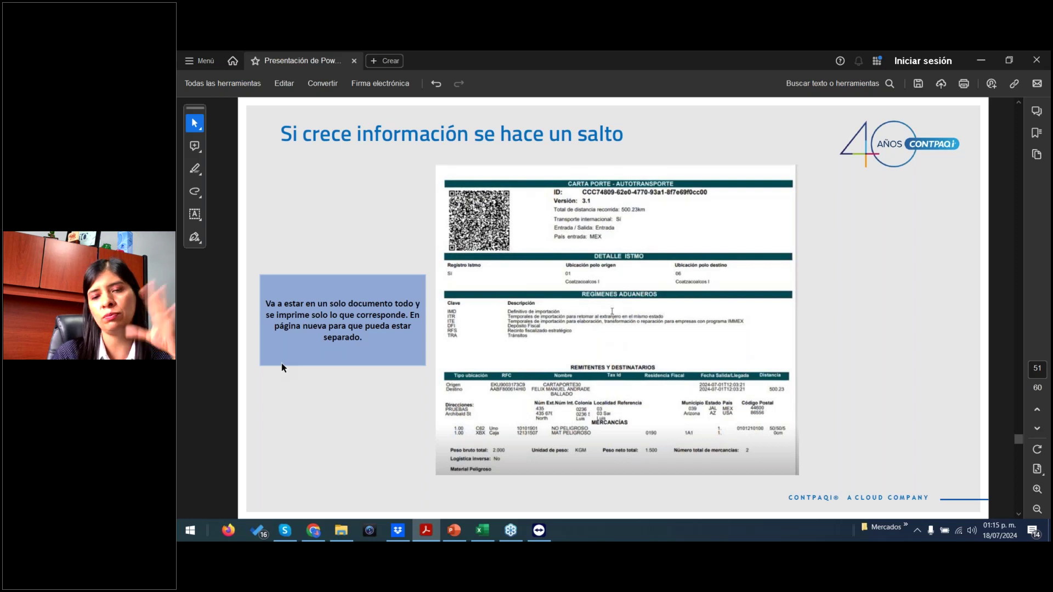
- Advance to page 52, the customs regimes slide listing trailers below containers
key("Right")
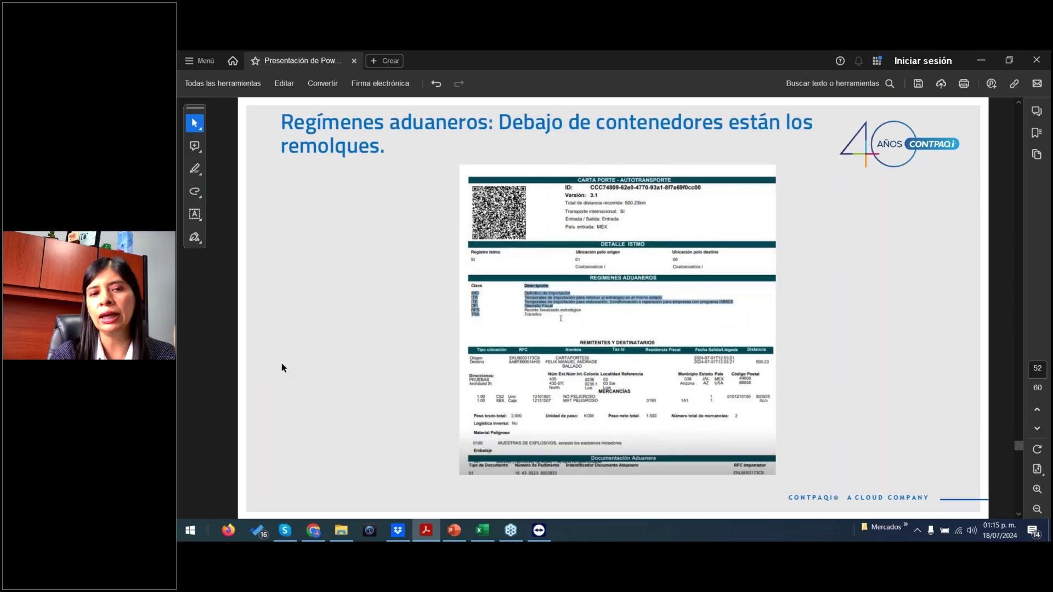